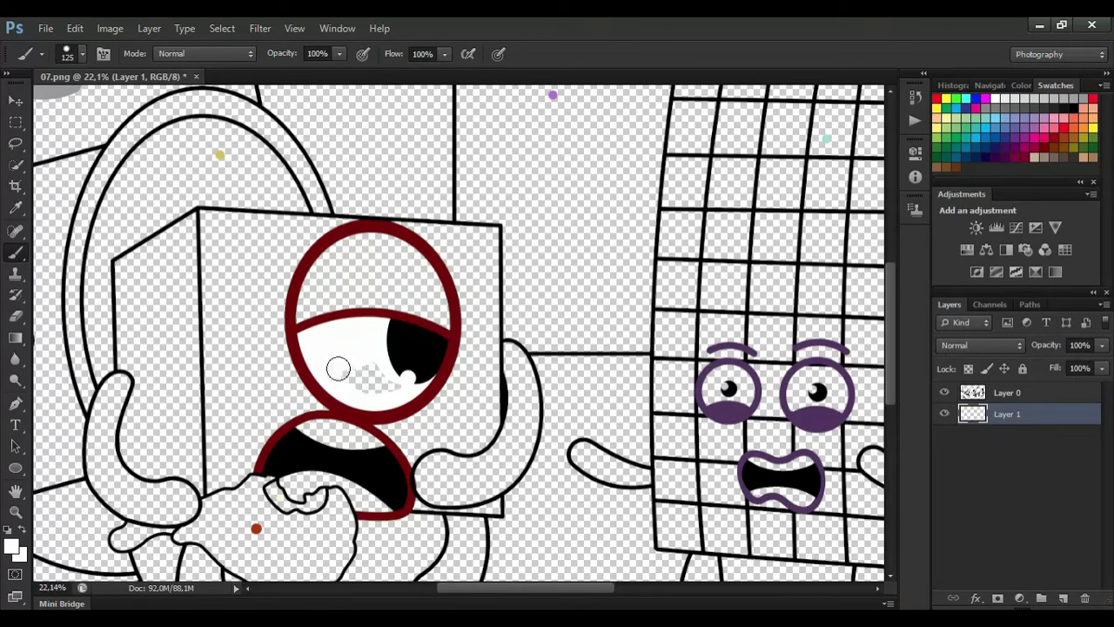
- Paint the white of the cube character's eye and its upper and lower teeth white on Layer 1
{"action": "left_click_drag", "start_coordinate": [334, 437], "coordinate": [383, 448]}
{"action": "scroll", "coordinate": [291, 489], "scroll_direction": "up", "scroll_amount": 2}
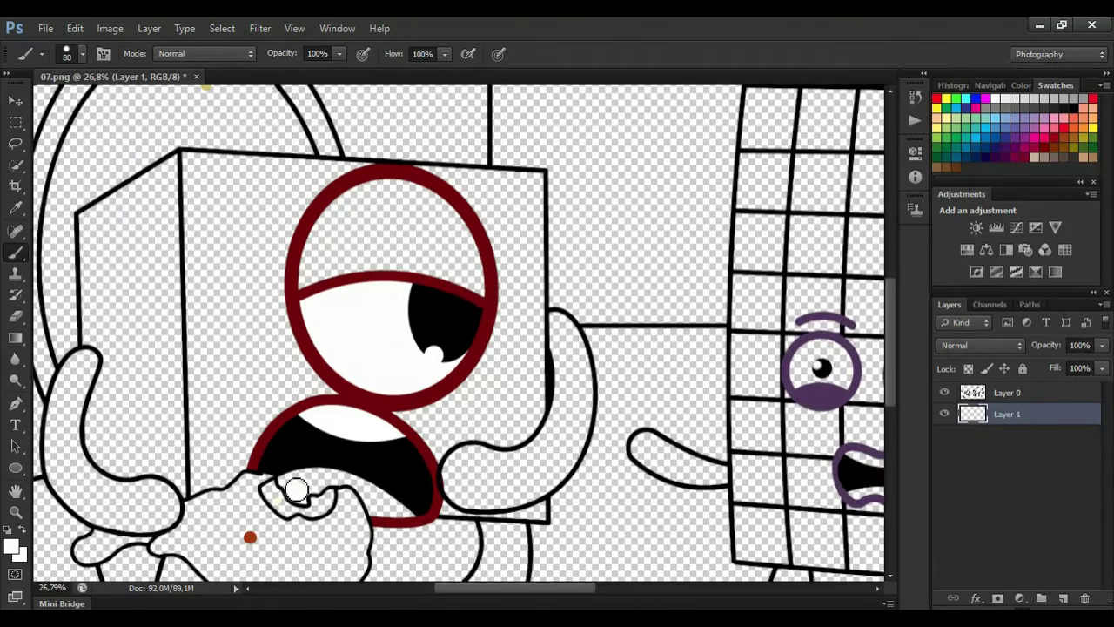
{"action": "left_click_drag", "start_coordinate": [296, 489], "coordinate": [407, 513]}
{"action": "scroll", "coordinate": [492, 372], "scroll_direction": "down", "scroll_amount": 2}
- Sample the dark red of the eye outline and paint the cube character's eyelid and the arm beside its mouth with it
{"action": "left_click", "coordinate": [16, 208]}
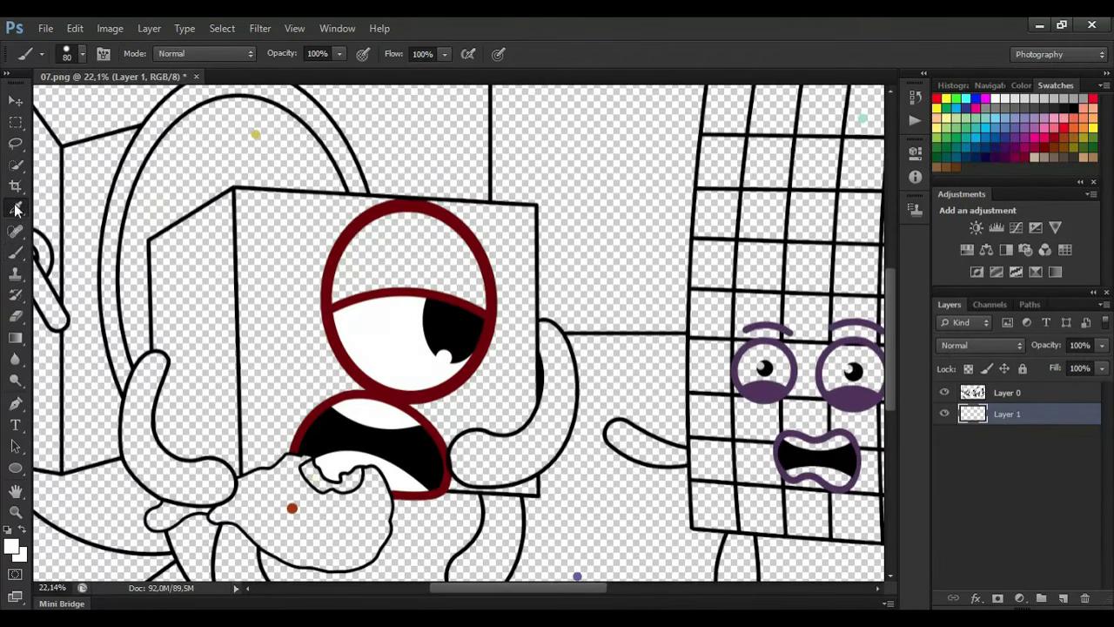
{"action": "left_click", "coordinate": [331, 300]}
{"action": "left_click", "coordinate": [17, 248]}
{"action": "mouse_move", "coordinate": [345, 288]}
{"action": "left_mouse_down"}
{"action": "mouse_move", "coordinate": [388, 279]}
{"action": "mouse_move", "coordinate": [470, 298]}
{"action": "mouse_move", "coordinate": [480, 275]}
{"action": "mouse_move", "coordinate": [400, 224]}
{"action": "mouse_move", "coordinate": [345, 261]}
{"action": "mouse_move", "coordinate": [445, 247]}
{"action": "mouse_move", "coordinate": [366, 278]}
{"action": "left_mouse_up"}
{"action": "mouse_move", "coordinate": [548, 353]}
{"action": "left_mouse_down"}
{"action": "mouse_move", "coordinate": [550, 406]}
{"action": "mouse_move", "coordinate": [508, 444]}
{"action": "mouse_move", "coordinate": [480, 440]}
{"action": "mouse_move", "coordinate": [462, 473]}
{"action": "mouse_move", "coordinate": [501, 483]}
{"action": "mouse_move", "coordinate": [548, 464]}
{"action": "mouse_move", "coordinate": [569, 421]}
{"action": "mouse_move", "coordinate": [570, 375]}
{"action": "mouse_move", "coordinate": [554, 350]}
{"action": "mouse_move", "coordinate": [553, 437]}
{"action": "mouse_move", "coordinate": [486, 475]}
{"action": "mouse_move", "coordinate": [548, 435]}
{"action": "left_mouse_up"}
{"action": "left_click_drag", "start_coordinate": [598, 587], "coordinate": [581, 587]}
- Paint the cube character's other arm and both legs dark red
{"action": "scroll", "coordinate": [833, 435], "scroll_direction": "down", "scroll_amount": 1}
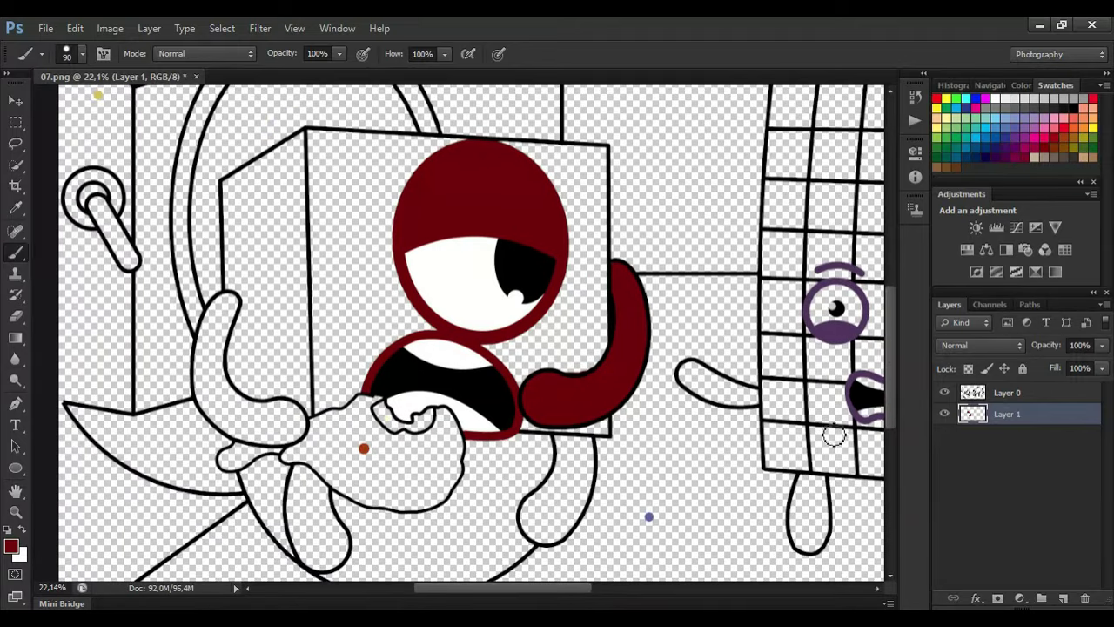
{"action": "left_click_drag", "start_coordinate": [888, 349], "coordinate": [889, 361]}
{"action": "scroll", "coordinate": [221, 322], "scroll_direction": "up", "scroll_amount": 1}
{"action": "mouse_move", "coordinate": [228, 256]}
{"action": "left_mouse_down"}
{"action": "mouse_move", "coordinate": [223, 354]}
{"action": "mouse_move", "coordinate": [300, 382]}
{"action": "mouse_move", "coordinate": [286, 406]}
{"action": "mouse_move", "coordinate": [242, 404]}
{"action": "mouse_move", "coordinate": [202, 371]}
{"action": "mouse_move", "coordinate": [198, 316]}
{"action": "mouse_move", "coordinate": [223, 258]}
{"action": "mouse_move", "coordinate": [212, 368]}
{"action": "mouse_move", "coordinate": [284, 390]}
{"action": "left_mouse_up"}
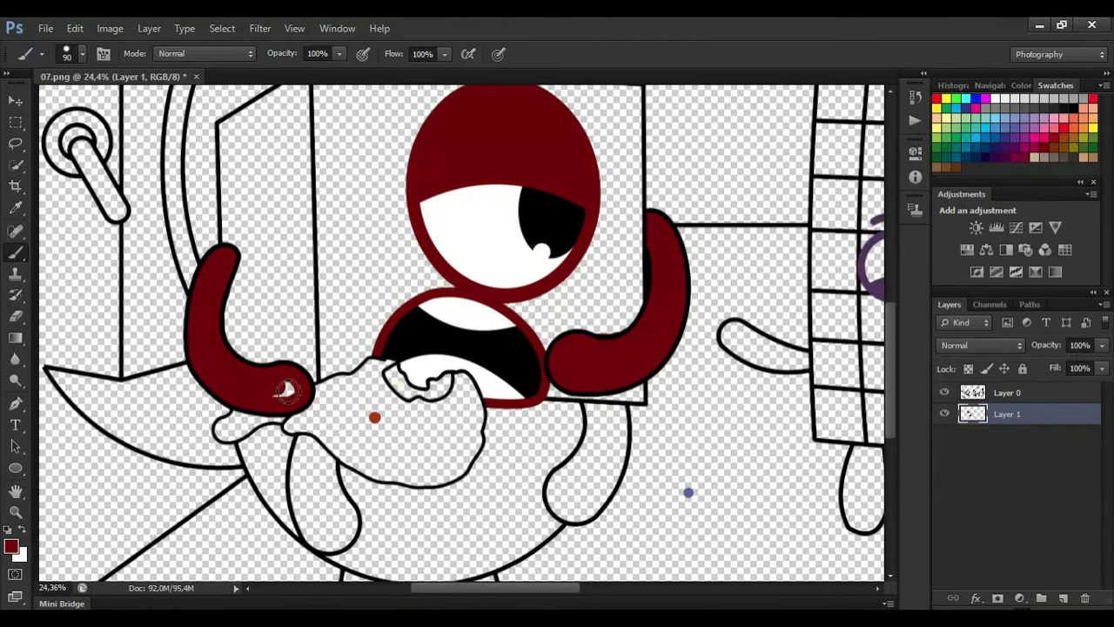
{"action": "mouse_move", "coordinate": [630, 432]}
{"action": "left_mouse_down"}
{"action": "mouse_move", "coordinate": [619, 486]}
{"action": "mouse_move", "coordinate": [585, 522]}
{"action": "left_mouse_up"}
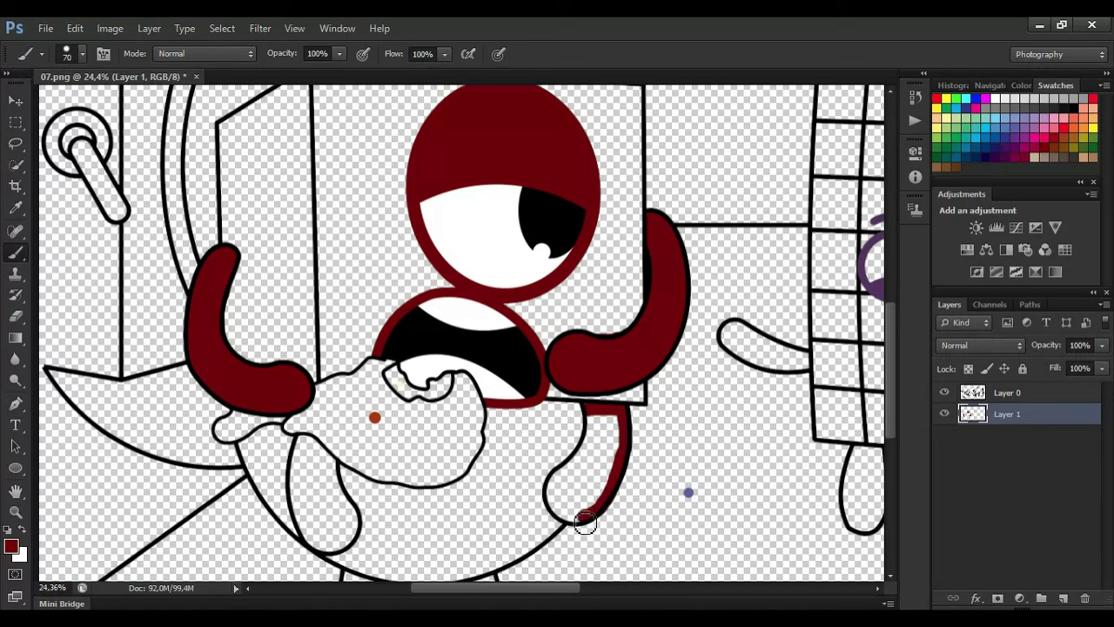
{"action": "key", "text": "bracketright"}
{"action": "key", "text": "bracketright"}
{"action": "mouse_move", "coordinate": [572, 472]}
{"action": "left_mouse_down"}
{"action": "mouse_move", "coordinate": [603, 427]}
{"action": "mouse_move", "coordinate": [614, 438]}
{"action": "mouse_move", "coordinate": [579, 507]}
{"action": "mouse_move", "coordinate": [583, 471]}
{"action": "mouse_move", "coordinate": [583, 498]}
{"action": "left_mouse_up"}
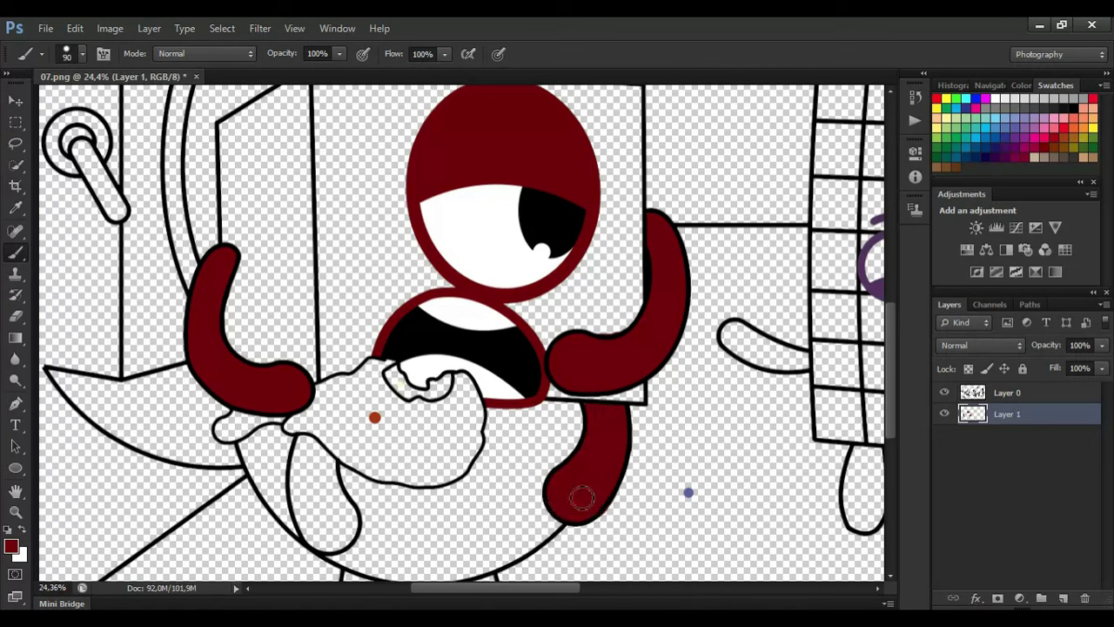
{"action": "mouse_move", "coordinate": [315, 448]}
{"action": "left_mouse_down"}
{"action": "mouse_move", "coordinate": [355, 517]}
{"action": "mouse_move", "coordinate": [341, 549]}
{"action": "mouse_move", "coordinate": [305, 514]}
{"action": "mouse_move", "coordinate": [305, 457]}
{"action": "mouse_move", "coordinate": [326, 500]}
{"action": "left_mouse_up"}
- Paint the drumstick's meat with the sampled reddish brown and its bone areas with the sampled cream
{"action": "left_click", "coordinate": [374, 417], "text": "alt"}
{"action": "scroll", "coordinate": [296, 434], "scroll_direction": "up", "scroll_amount": 1}
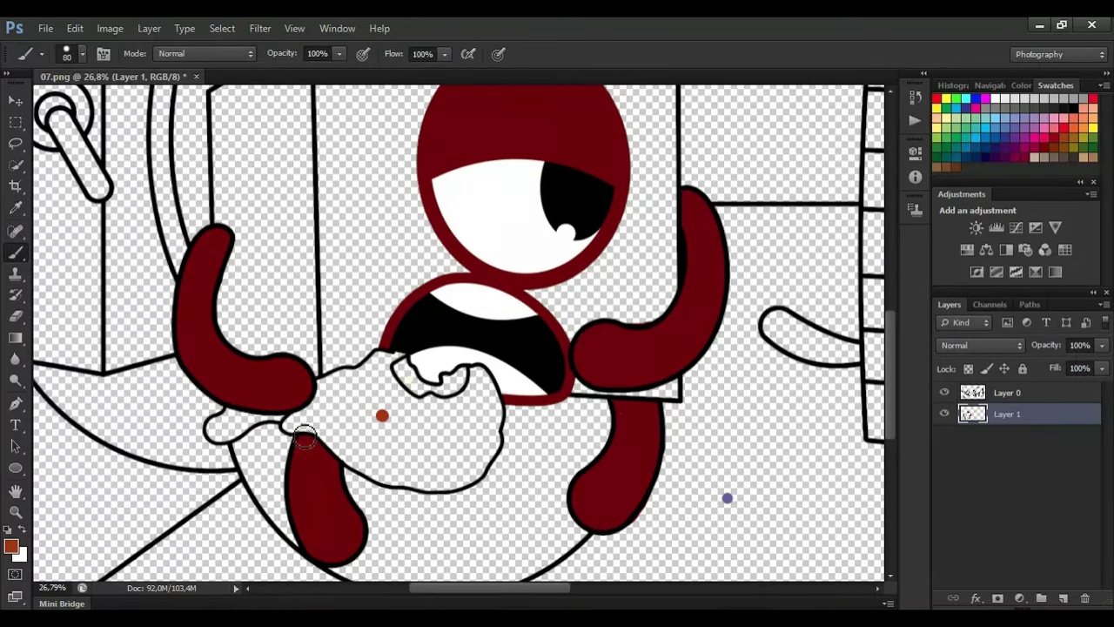
{"action": "mouse_move", "coordinate": [312, 420]}
{"action": "left_mouse_down"}
{"action": "mouse_move", "coordinate": [401, 359]}
{"action": "mouse_move", "coordinate": [391, 383]}
{"action": "mouse_move", "coordinate": [411, 404]}
{"action": "mouse_move", "coordinate": [456, 405]}
{"action": "mouse_move", "coordinate": [478, 382]}
{"action": "mouse_move", "coordinate": [492, 394]}
{"action": "mouse_move", "coordinate": [502, 440]}
{"action": "mouse_move", "coordinate": [476, 486]}
{"action": "mouse_move", "coordinate": [430, 492]}
{"action": "mouse_move", "coordinate": [377, 478]}
{"action": "mouse_move", "coordinate": [305, 433]}
{"action": "mouse_move", "coordinate": [326, 430]}
{"action": "mouse_move", "coordinate": [343, 394]}
{"action": "mouse_move", "coordinate": [487, 433]}
{"action": "mouse_move", "coordinate": [406, 478]}
{"action": "mouse_move", "coordinate": [331, 420]}
{"action": "mouse_move", "coordinate": [411, 416]}
{"action": "mouse_move", "coordinate": [463, 462]}
{"action": "mouse_move", "coordinate": [422, 430]}
{"action": "mouse_move", "coordinate": [348, 421]}
{"action": "mouse_move", "coordinate": [443, 444]}
{"action": "mouse_move", "coordinate": [374, 466]}
{"action": "left_mouse_up"}
{"action": "key", "text": "bracketright"}
{"action": "key", "text": "bracketright"}
{"action": "left_click", "coordinate": [444, 376], "text": "alt"}
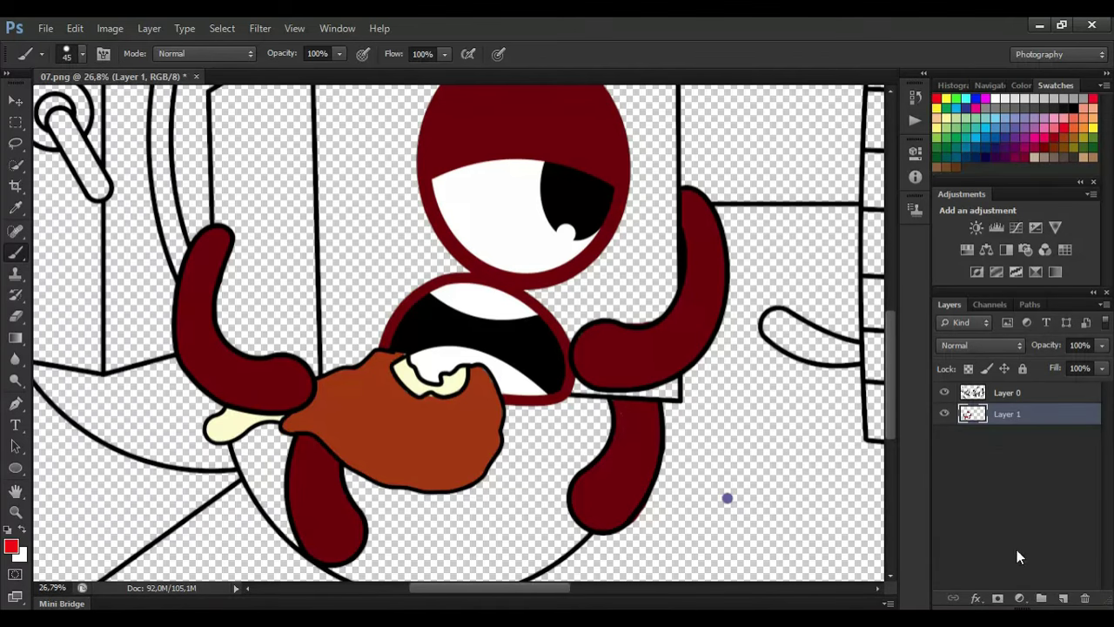
- Add a layer beneath Layer 1 and paint bright red along the inside edges of the cube with a 125 px brush
{"action": "left_click", "coordinate": [1062, 598], "text": "ctrl"}
{"action": "scroll", "coordinate": [798, 440], "scroll_direction": "down", "scroll_amount": 3}
{"action": "key", "text": "bracketright"}
{"action": "key", "text": "bracketright"}
{"action": "key", "text": "bracketright"}
{"action": "key", "text": "bracketright"}
{"action": "key", "text": "bracketright"}
{"action": "key", "text": "bracketright"}
{"action": "left_click_drag", "start_coordinate": [552, 589], "coordinate": [559, 588]}
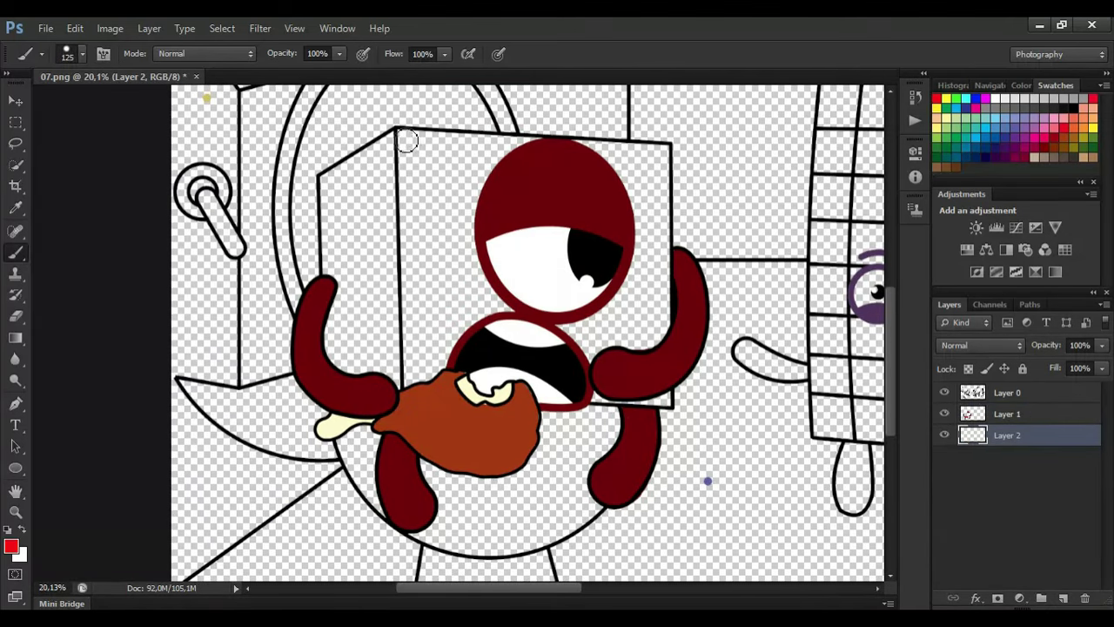
{"action": "mouse_move", "coordinate": [406, 140]}
{"action": "left_mouse_down"}
{"action": "mouse_move", "coordinate": [627, 151]}
{"action": "mouse_move", "coordinate": [663, 179]}
{"action": "mouse_move", "coordinate": [664, 396]}
{"action": "mouse_move", "coordinate": [598, 394]}
{"action": "mouse_move", "coordinate": [676, 408]}
{"action": "mouse_move", "coordinate": [615, 338]}
{"action": "mouse_move", "coordinate": [584, 357]}
{"action": "mouse_move", "coordinate": [449, 344]}
{"action": "mouse_move", "coordinate": [389, 380]}
{"action": "mouse_move", "coordinate": [334, 316]}
{"action": "mouse_move", "coordinate": [329, 182]}
{"action": "mouse_move", "coordinate": [396, 132]}
{"action": "left_mouse_up"}
{"action": "key", "text": "e"}
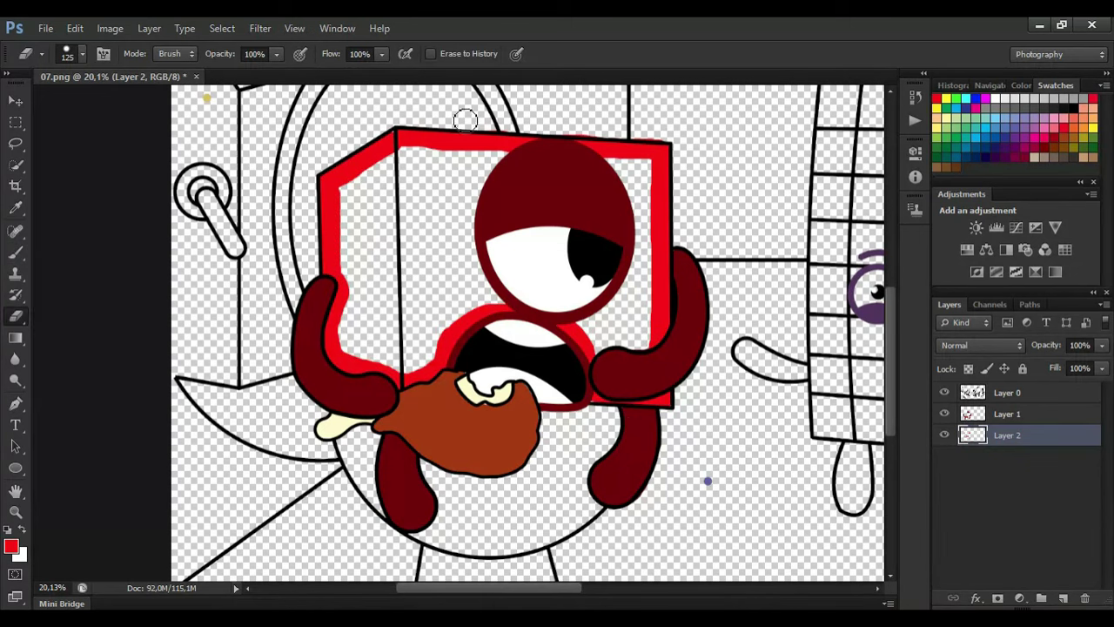
- Fill the rest of the cube's front and side faces with bright red
{"action": "key", "text": "b"}
{"action": "mouse_move", "coordinate": [406, 170]}
{"action": "left_mouse_down"}
{"action": "mouse_move", "coordinate": [498, 150]}
{"action": "mouse_move", "coordinate": [628, 158]}
{"action": "mouse_move", "coordinate": [642, 177]}
{"action": "mouse_move", "coordinate": [642, 314]}
{"action": "mouse_move", "coordinate": [584, 331]}
{"action": "mouse_move", "coordinate": [623, 202]}
{"action": "mouse_move", "coordinate": [527, 306]}
{"action": "mouse_move", "coordinate": [478, 279]}
{"action": "mouse_move", "coordinate": [492, 170]}
{"action": "mouse_move", "coordinate": [399, 157]}
{"action": "mouse_move", "coordinate": [344, 276]}
{"action": "mouse_move", "coordinate": [396, 363]}
{"action": "mouse_move", "coordinate": [364, 345]}
{"action": "mouse_move", "coordinate": [447, 313]}
{"action": "mouse_move", "coordinate": [361, 299]}
{"action": "mouse_move", "coordinate": [356, 279]}
{"action": "mouse_move", "coordinate": [457, 233]}
{"action": "mouse_move", "coordinate": [361, 215]}
{"action": "mouse_move", "coordinate": [442, 219]}
{"action": "mouse_move", "coordinate": [403, 228]}
{"action": "left_mouse_up"}
{"action": "scroll", "coordinate": [475, 336], "scroll_direction": "down", "scroll_amount": 1}
{"action": "scroll", "coordinate": [475, 336], "scroll_direction": "up", "scroll_amount": 2}
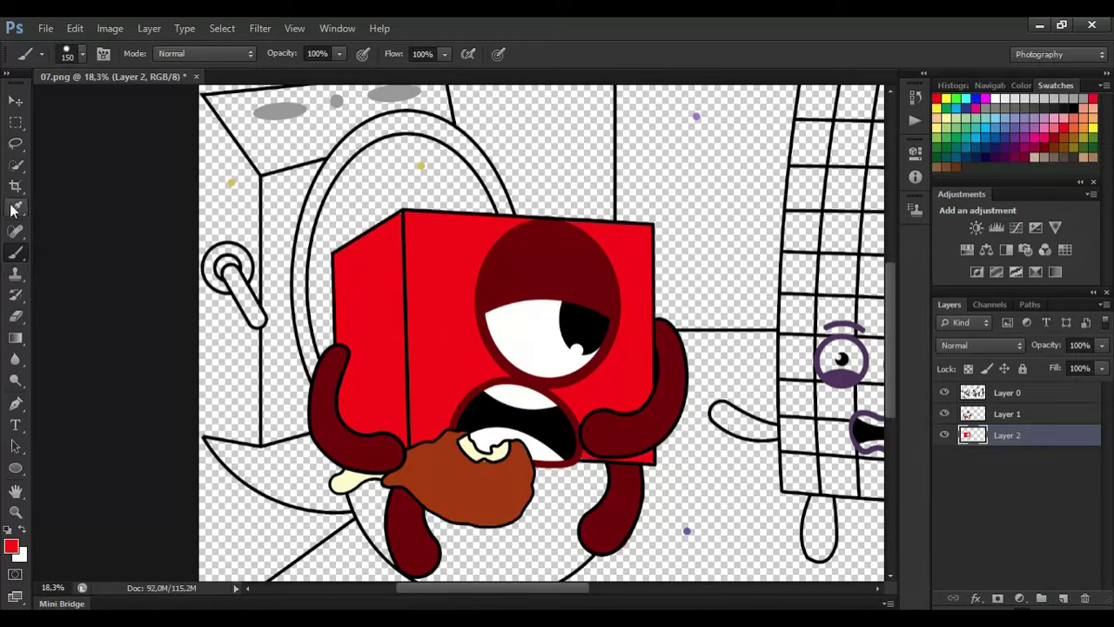
- Add a layer beneath Layer 2 and paint the toilet lid's inner panel with the yellow sampled from the reference dot
{"action": "key", "text": "ctrl+shift+alt+n"}
{"action": "key", "text": "ctrl+["}
{"action": "left_click", "coordinate": [13, 209]}
{"action": "left_click", "coordinate": [232, 182]}
{"action": "key", "text": "b"}
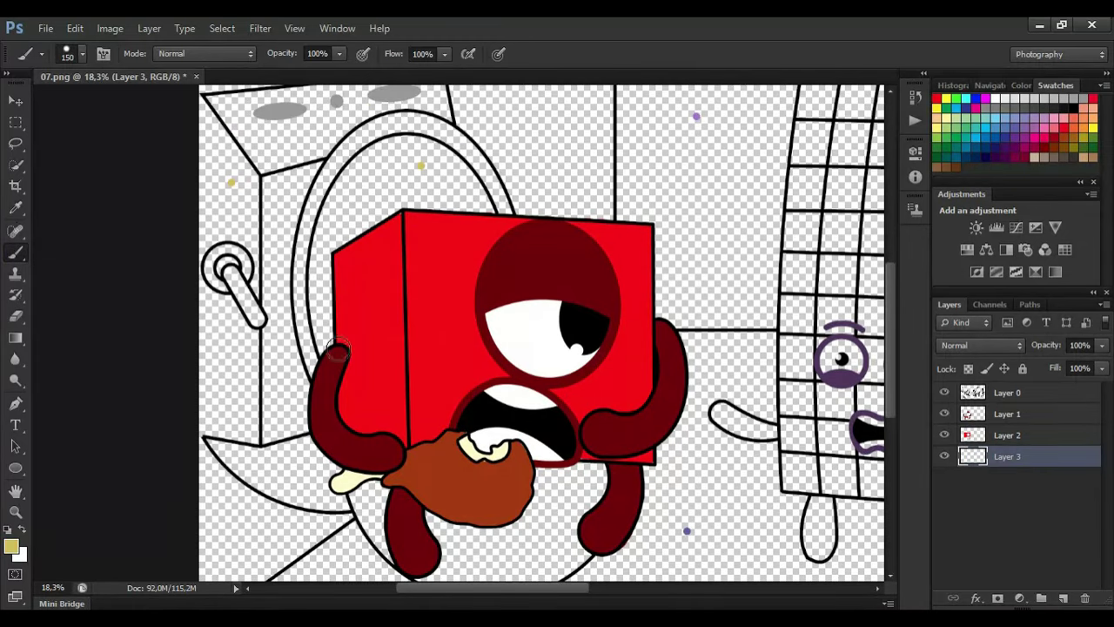
{"action": "mouse_move", "coordinate": [339, 350]}
{"action": "left_mouse_down"}
{"action": "mouse_move", "coordinate": [320, 318]}
{"action": "mouse_move", "coordinate": [348, 183]}
{"action": "mouse_move", "coordinate": [357, 207]}
{"action": "mouse_move", "coordinate": [384, 152]}
{"action": "mouse_move", "coordinate": [446, 160]}
{"action": "mouse_move", "coordinate": [489, 216]}
{"action": "mouse_move", "coordinate": [385, 171]}
{"action": "mouse_move", "coordinate": [321, 252]}
{"action": "mouse_move", "coordinate": [338, 269]}
{"action": "mouse_move", "coordinate": [392, 198]}
{"action": "left_mouse_up"}
- Erase the yellow reference dot on the tank's side from Layer 0 and reselect Layer 3
{"action": "left_click", "coordinate": [16, 315]}
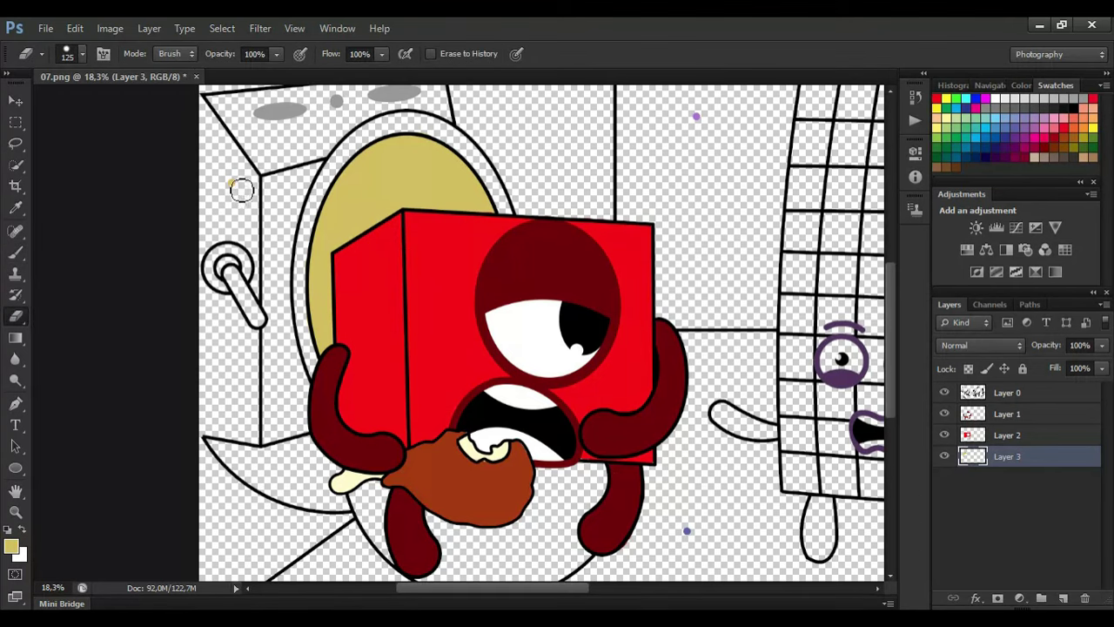
{"action": "left_click", "coordinate": [1004, 393]}
{"action": "left_click", "coordinate": [236, 186]}
{"action": "left_click", "coordinate": [1019, 456]}
- Darken the yellow foreground color and paint the toilet lid's outer rim with it on Layer 3
{"action": "left_click", "coordinate": [11, 545]}
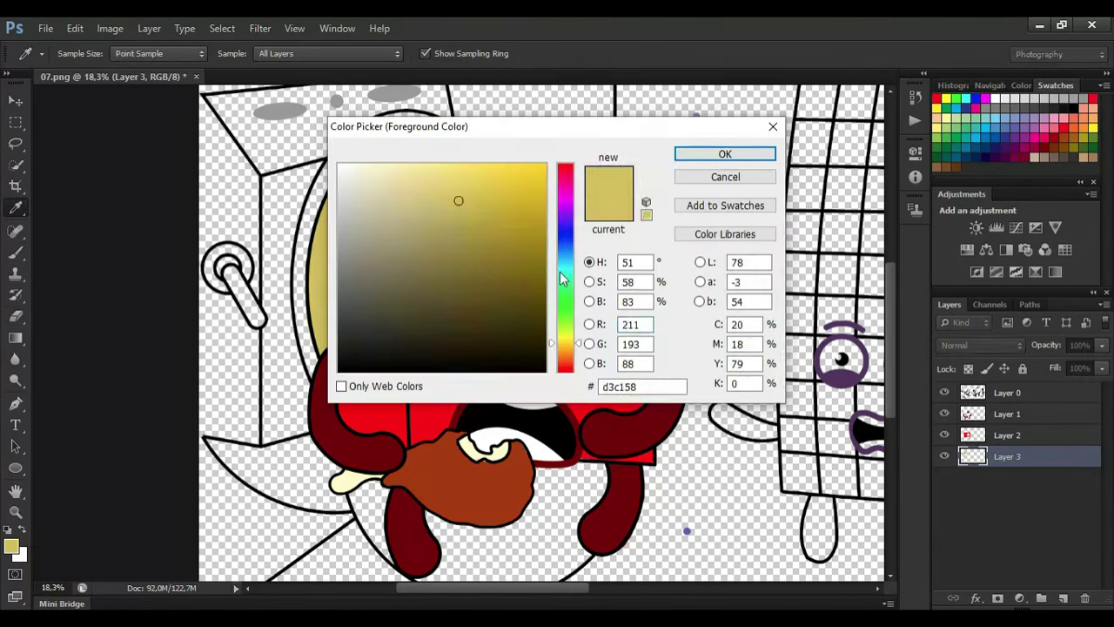
{"action": "left_click", "coordinate": [457, 228]}
{"action": "key", "text": "Return"}
{"action": "scroll", "coordinate": [309, 366], "scroll_direction": "up", "scroll_amount": 1}
{"action": "key", "text": "bracketleft"}
{"action": "key", "text": "b"}
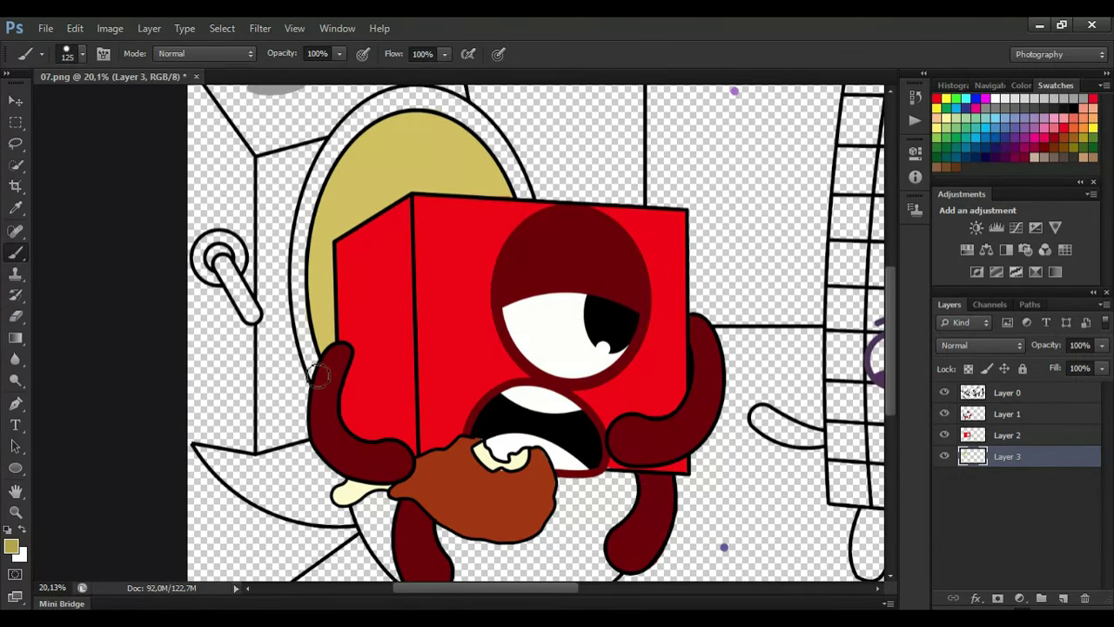
{"action": "mouse_move", "coordinate": [310, 345]}
{"action": "left_mouse_down"}
{"action": "mouse_move", "coordinate": [305, 238]}
{"action": "mouse_move", "coordinate": [335, 151]}
{"action": "mouse_move", "coordinate": [378, 108]}
{"action": "mouse_move", "coordinate": [417, 97]}
{"action": "mouse_move", "coordinate": [467, 115]}
{"action": "left_mouse_up"}
{"action": "mouse_move", "coordinate": [382, 110]}
{"action": "left_mouse_down"}
{"action": "mouse_move", "coordinate": [487, 129]}
{"action": "mouse_move", "coordinate": [510, 165]}
{"action": "left_mouse_up"}
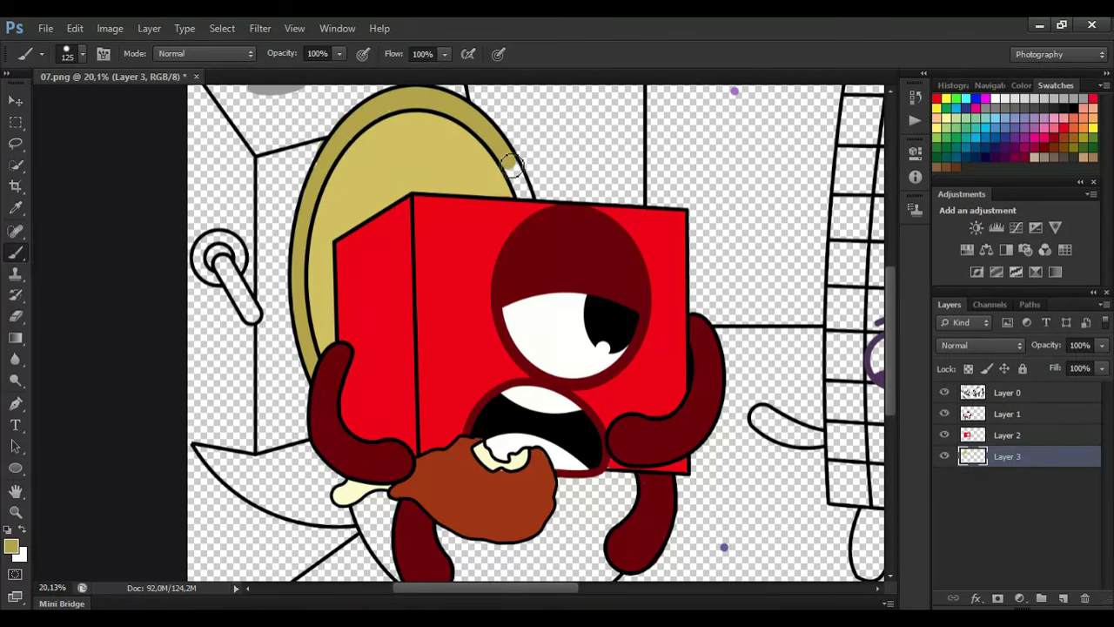
{"action": "key", "text": "e"}
{"action": "scroll", "coordinate": [346, 242], "scroll_direction": "down", "scroll_amount": 1}
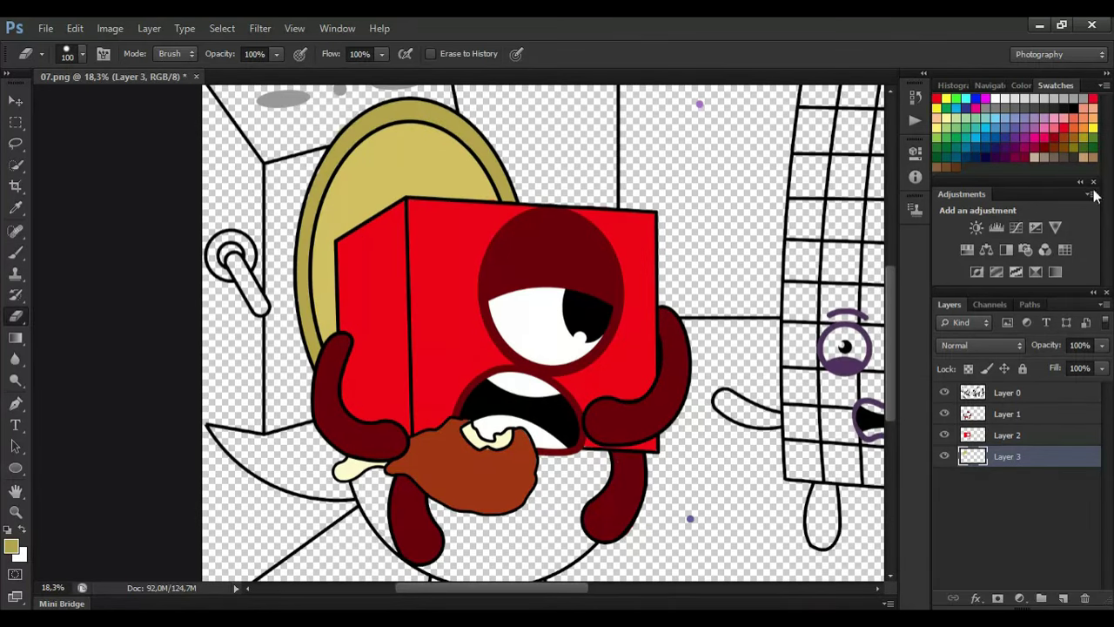
- Add a layer beneath Layer 3 and paint the top, front and side of the toilet tank light gray
{"action": "left_click", "coordinate": [1063, 599]}
{"action": "scroll", "coordinate": [207, 148], "scroll_direction": "up", "scroll_amount": 1}
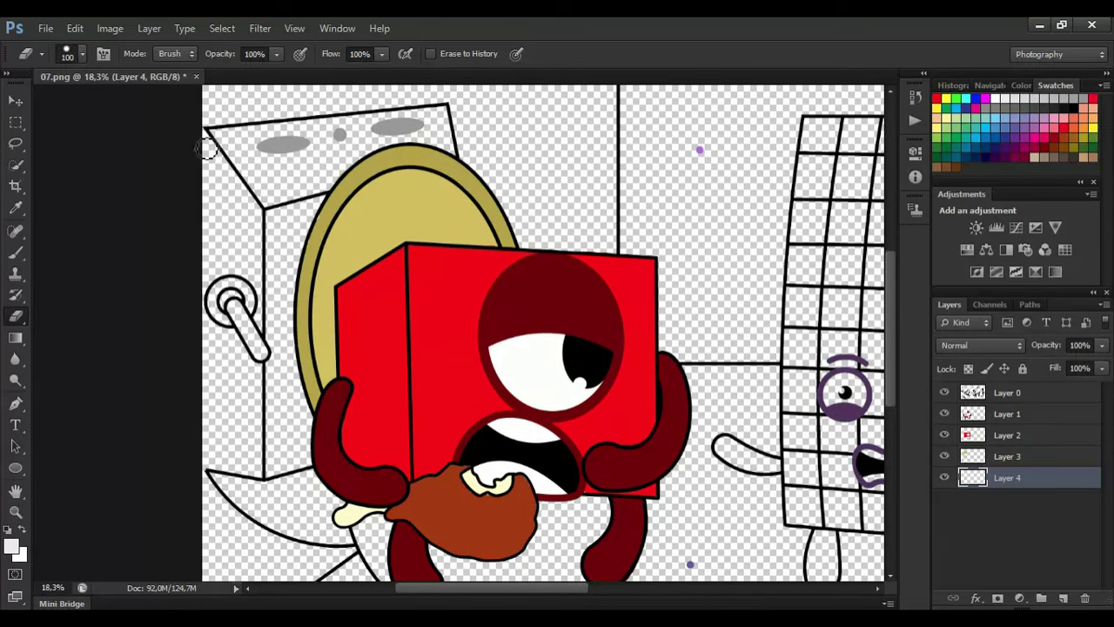
{"action": "key", "text": "b"}
{"action": "left_click_drag", "start_coordinate": [213, 139], "coordinate": [388, 123]}
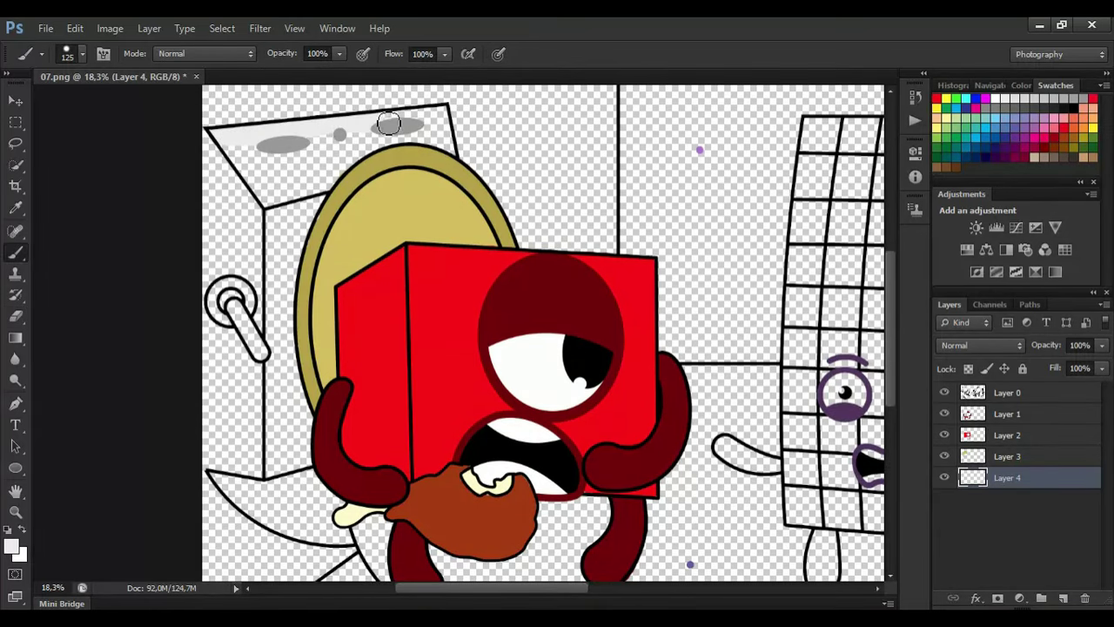
{"action": "key", "text": "bracketright"}
{"action": "mouse_move", "coordinate": [442, 153]}
{"action": "left_mouse_down"}
{"action": "mouse_move", "coordinate": [304, 196]}
{"action": "mouse_move", "coordinate": [237, 153]}
{"action": "mouse_move", "coordinate": [352, 149]}
{"action": "mouse_move", "coordinate": [300, 180]}
{"action": "left_mouse_up"}
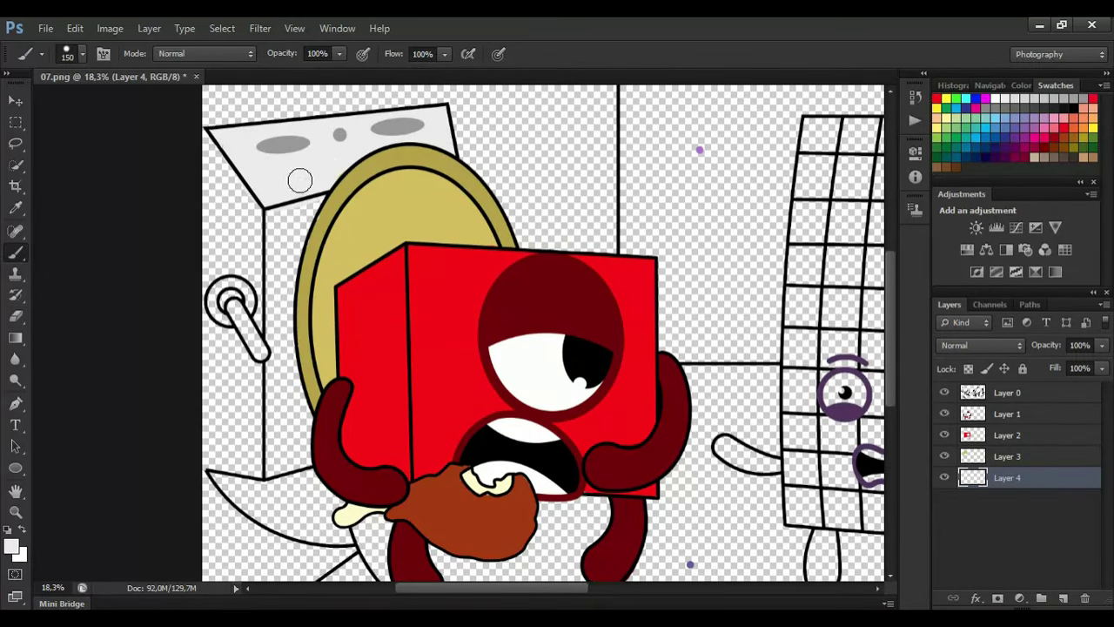
{"action": "mouse_move", "coordinate": [306, 227]}
{"action": "left_mouse_down"}
{"action": "mouse_move", "coordinate": [292, 366]}
{"action": "mouse_move", "coordinate": [308, 448]}
{"action": "mouse_move", "coordinate": [275, 468]}
{"action": "mouse_move", "coordinate": [267, 273]}
{"action": "mouse_move", "coordinate": [285, 242]}
{"action": "mouse_move", "coordinate": [293, 440]}
{"action": "mouse_move", "coordinate": [267, 466]}
{"action": "mouse_move", "coordinate": [210, 459]}
{"action": "mouse_move", "coordinate": [250, 457]}
{"action": "mouse_move", "coordinate": [224, 336]}
{"action": "mouse_move", "coordinate": [219, 368]}
{"action": "left_mouse_up"}
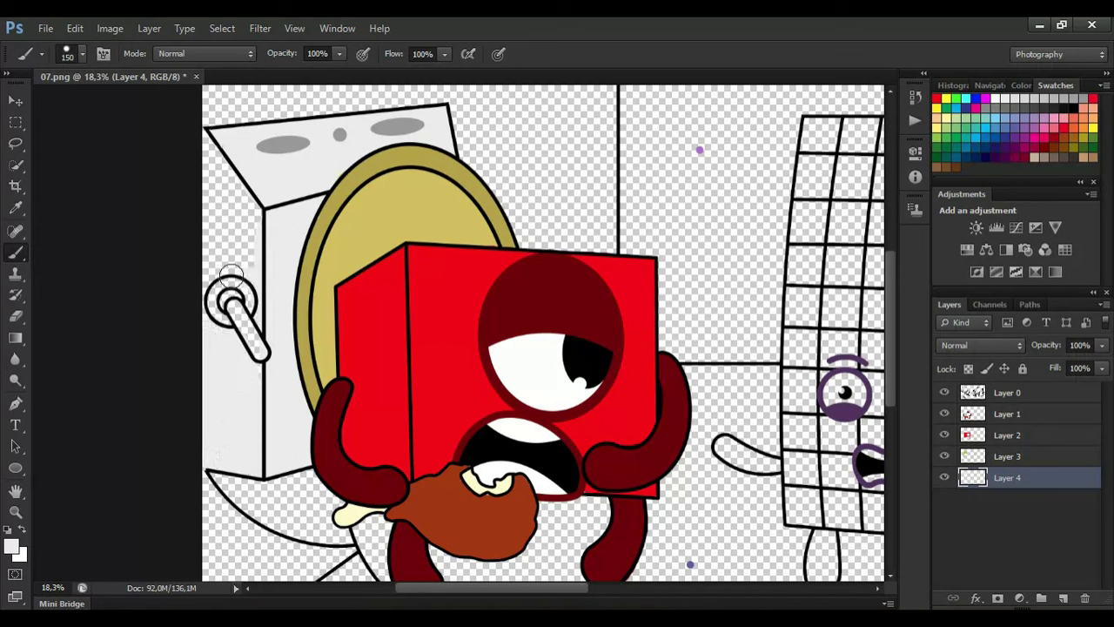
{"action": "mouse_move", "coordinate": [231, 276]}
{"action": "left_mouse_down"}
{"action": "mouse_move", "coordinate": [218, 238]}
{"action": "mouse_move", "coordinate": [238, 276]}
{"action": "mouse_move", "coordinate": [230, 373]}
{"action": "left_mouse_up"}
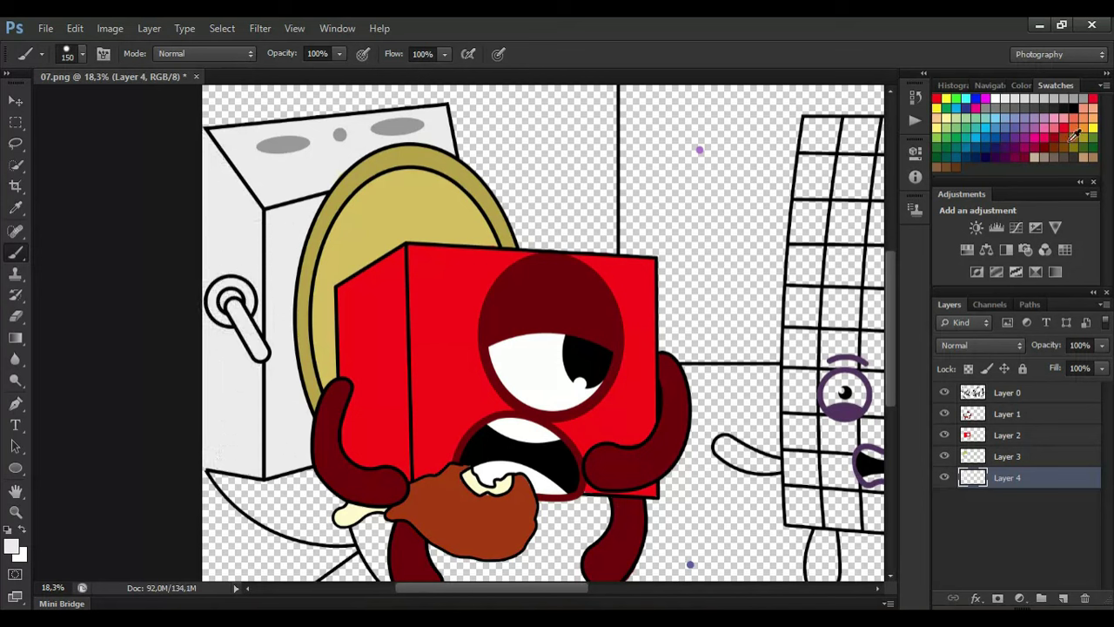
- Paint the curved shape under the tank medium gray and the toilet bowl and pedestal light gray on Layer 4
{"action": "mouse_move", "coordinate": [278, 527]}
{"action": "left_mouse_down"}
{"action": "mouse_move", "coordinate": [351, 544]}
{"action": "mouse_move", "coordinate": [310, 483]}
{"action": "mouse_move", "coordinate": [234, 487]}
{"action": "mouse_move", "coordinate": [302, 521]}
{"action": "mouse_move", "coordinate": [339, 522]}
{"action": "left_mouse_up"}
{"action": "left_click_drag", "start_coordinate": [889, 296], "coordinate": [889, 332]}
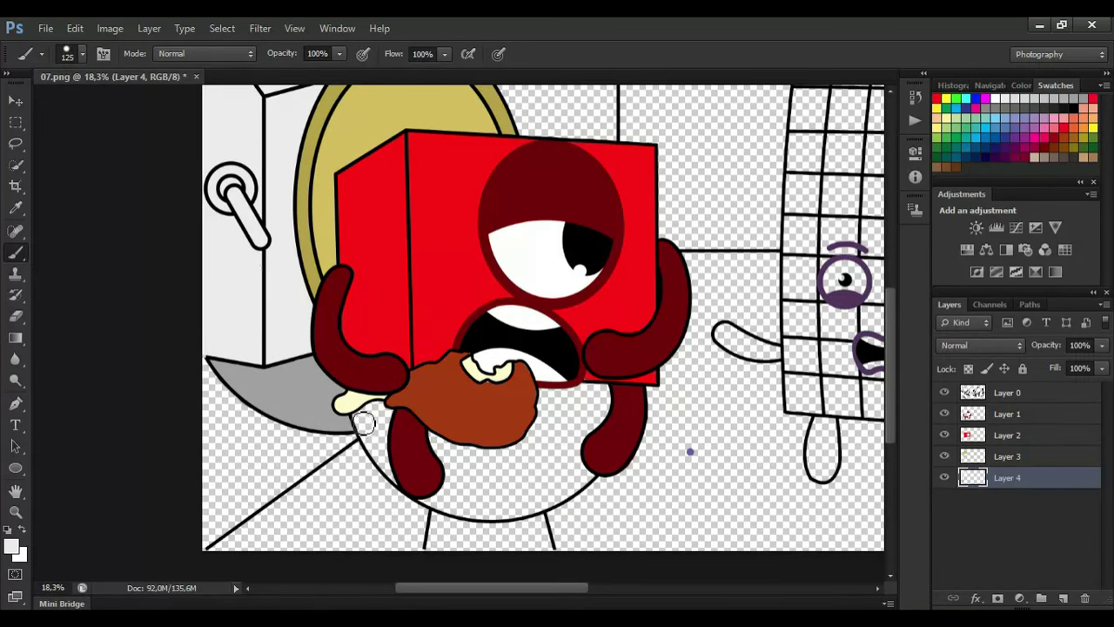
{"action": "mouse_move", "coordinate": [363, 424]}
{"action": "left_mouse_down"}
{"action": "mouse_move", "coordinate": [536, 440]}
{"action": "mouse_move", "coordinate": [578, 394]}
{"action": "mouse_move", "coordinate": [585, 454]}
{"action": "mouse_move", "coordinate": [575, 486]}
{"action": "mouse_move", "coordinate": [507, 514]}
{"action": "mouse_move", "coordinate": [434, 503]}
{"action": "mouse_move", "coordinate": [378, 456]}
{"action": "mouse_move", "coordinate": [386, 440]}
{"action": "mouse_move", "coordinate": [422, 447]}
{"action": "mouse_move", "coordinate": [562, 422]}
{"action": "mouse_move", "coordinate": [566, 452]}
{"action": "mouse_move", "coordinate": [456, 479]}
{"action": "left_mouse_up"}
{"action": "key", "text": "bracketright"}
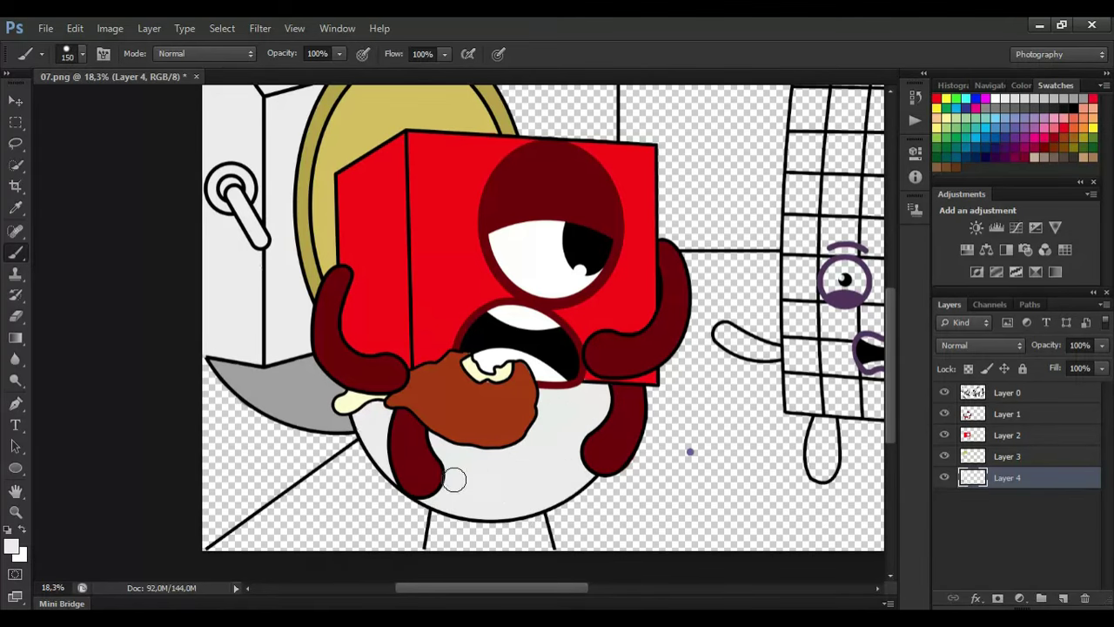
{"action": "scroll", "coordinate": [534, 512], "scroll_direction": "down", "scroll_amount": 1}
{"action": "mouse_move", "coordinate": [534, 511]}
{"action": "left_mouse_down"}
{"action": "mouse_move", "coordinate": [435, 522]}
{"action": "mouse_move", "coordinate": [461, 519]}
{"action": "left_mouse_up"}
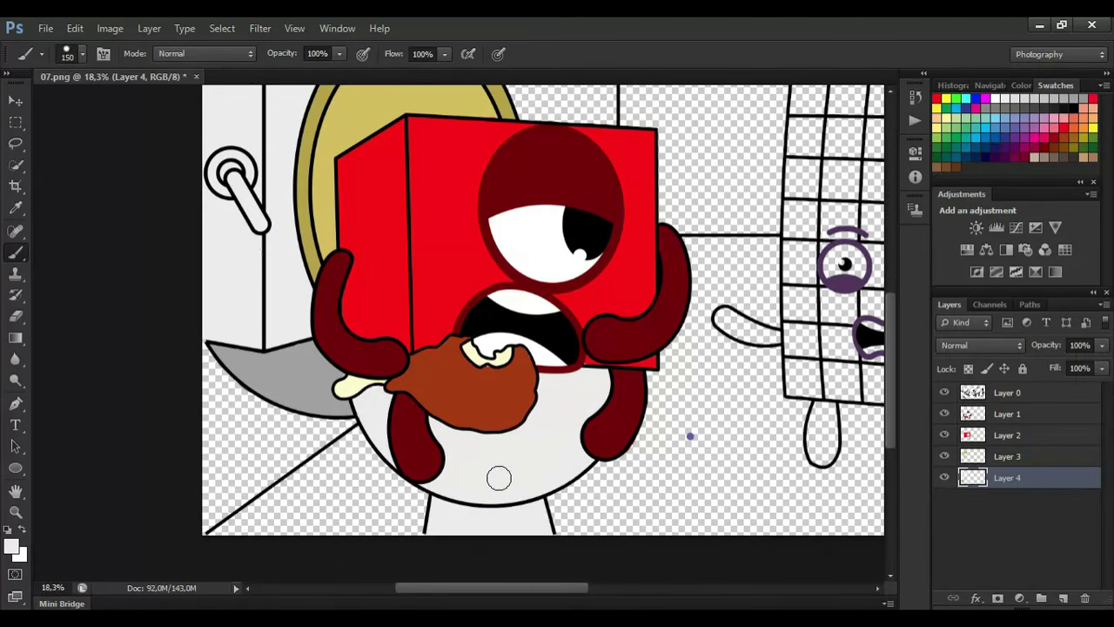
- On Layer 1, paint the top cell of the gridded character's side strip with the light purple of its reference dot
{"action": "scroll", "coordinate": [499, 477], "scroll_direction": "down", "scroll_amount": 2}
{"action": "left_click_drag", "start_coordinate": [494, 590], "coordinate": [561, 590]}
{"action": "left_click_drag", "start_coordinate": [889, 349], "coordinate": [888, 314]}
{"action": "left_click", "coordinate": [1007, 420]}
{"action": "key", "text": "i"}
{"action": "scroll", "coordinate": [668, 315], "scroll_direction": "up", "scroll_amount": 3}
{"action": "left_click", "coordinate": [668, 315]}
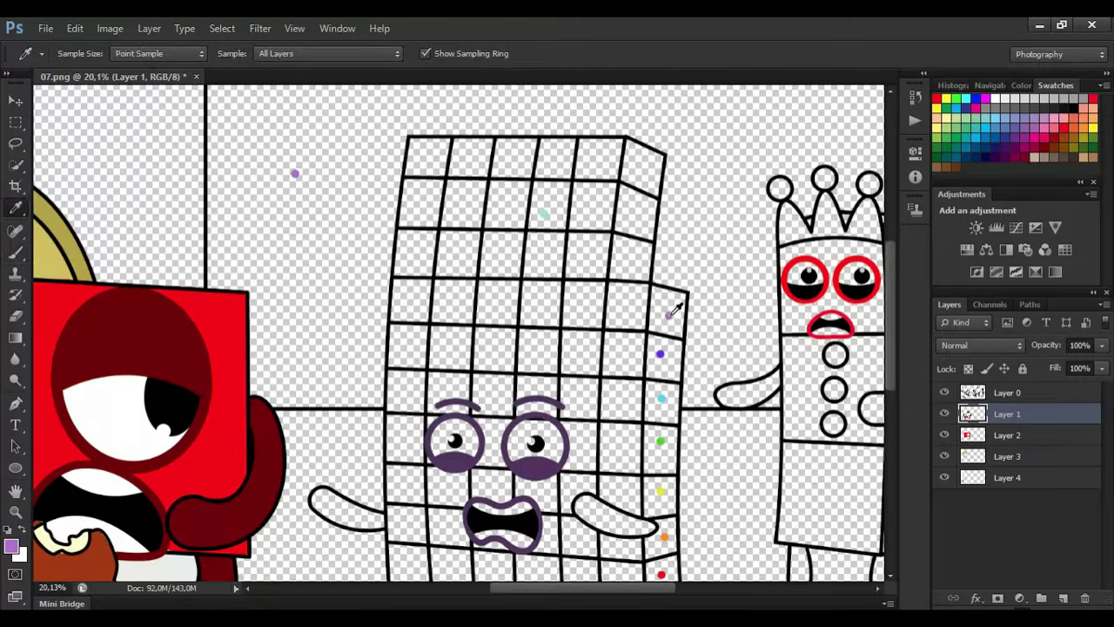
{"action": "key", "text": "b"}
{"action": "scroll", "coordinate": [675, 309], "scroll_direction": "up", "scroll_amount": 1}
{"action": "mouse_move", "coordinate": [667, 299]}
{"action": "left_mouse_down"}
{"action": "mouse_move", "coordinate": [683, 337]}
{"action": "mouse_move", "coordinate": [686, 306]}
{"action": "mouse_move", "coordinate": [655, 383]}
{"action": "left_mouse_up"}
- Paint the next three cells down the side strip violet, light blue and green, sampling each cell's reference dot
{"action": "left_click", "coordinate": [659, 358], "text": "alt"}
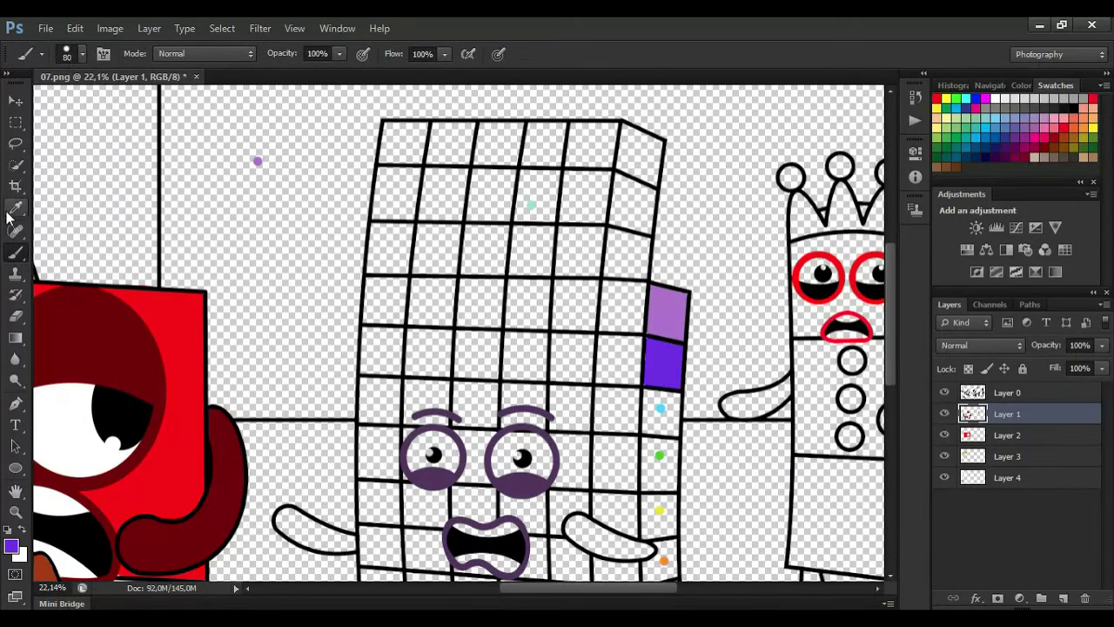
{"action": "left_click", "coordinate": [660, 408], "text": "alt"}
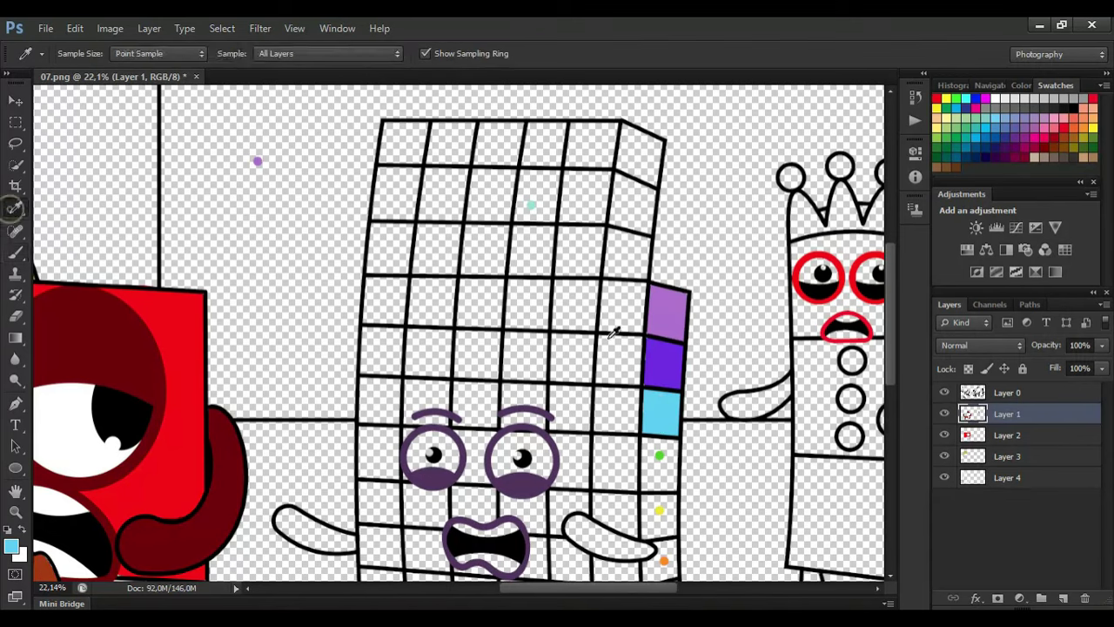
{"action": "left_click", "coordinate": [657, 454], "text": "alt"}
{"action": "left_click_drag", "start_coordinate": [664, 448], "coordinate": [658, 473]}
{"action": "left_click_drag", "start_coordinate": [890, 380], "coordinate": [889, 403]}
- Paint the strip's three lowest cells yellow, orange and red from their reference dots, and the gridded character's eyes and teeth white
{"action": "left_click", "coordinate": [659, 430], "text": "alt"}
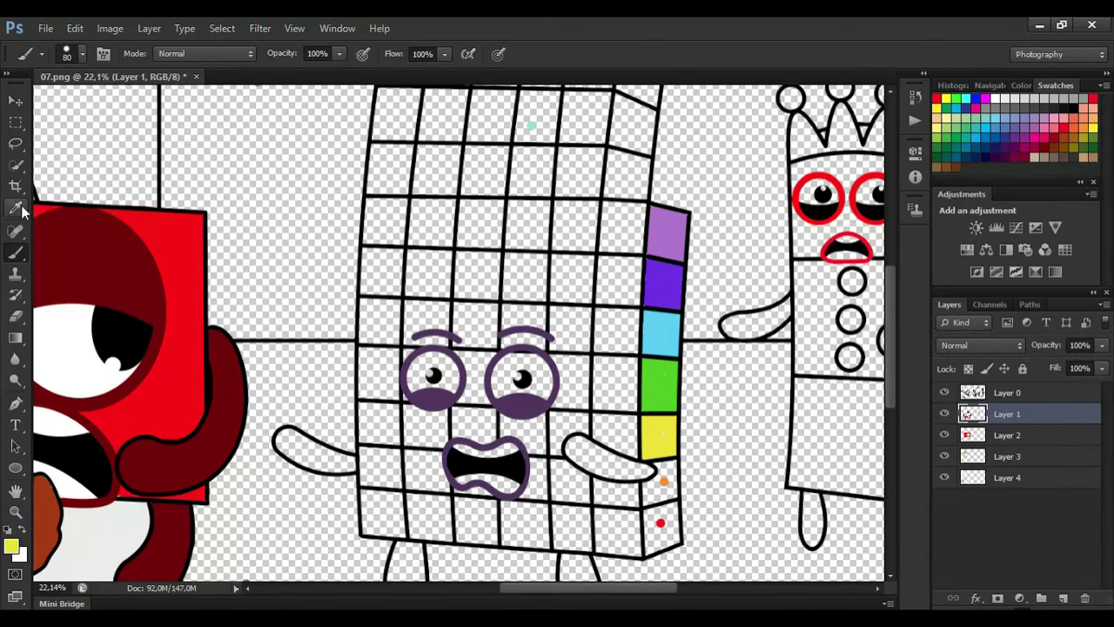
{"action": "left_click", "coordinate": [662, 480], "text": "alt"}
{"action": "mouse_move", "coordinate": [659, 468]}
{"action": "left_mouse_down"}
{"action": "mouse_move", "coordinate": [652, 498]}
{"action": "mouse_move", "coordinate": [665, 501]}
{"action": "mouse_move", "coordinate": [676, 473]}
{"action": "mouse_move", "coordinate": [655, 536]}
{"action": "left_mouse_up"}
{"action": "left_click", "coordinate": [659, 522], "text": "alt"}
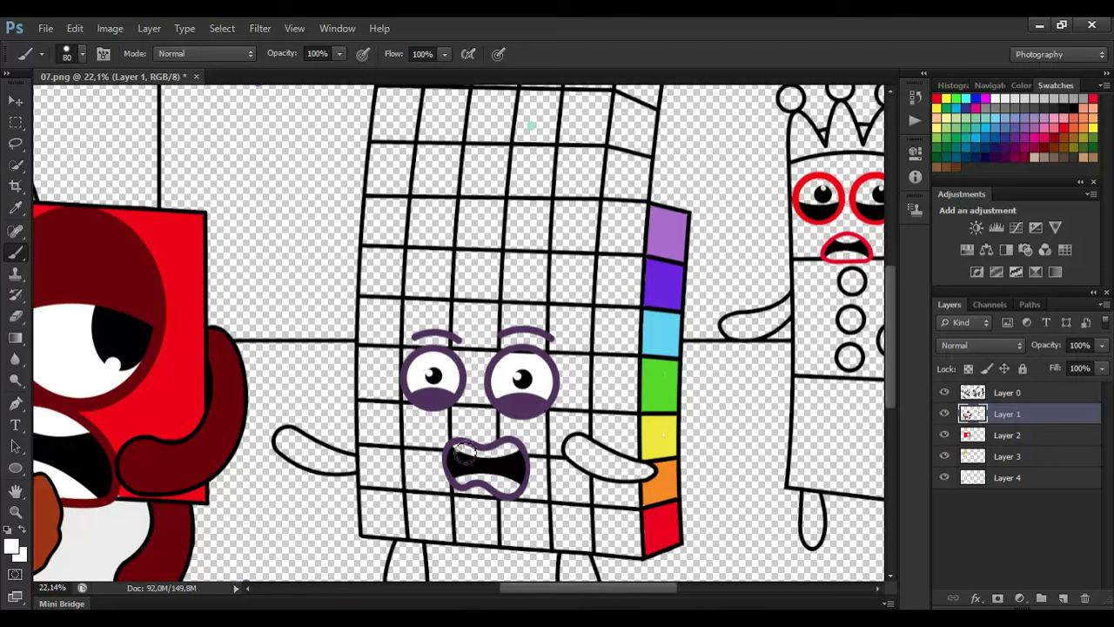
- Sample the dark purple of the eyelid and paint the gridded character's arms and legs with it
{"action": "left_click", "coordinate": [531, 404], "text": "alt"}
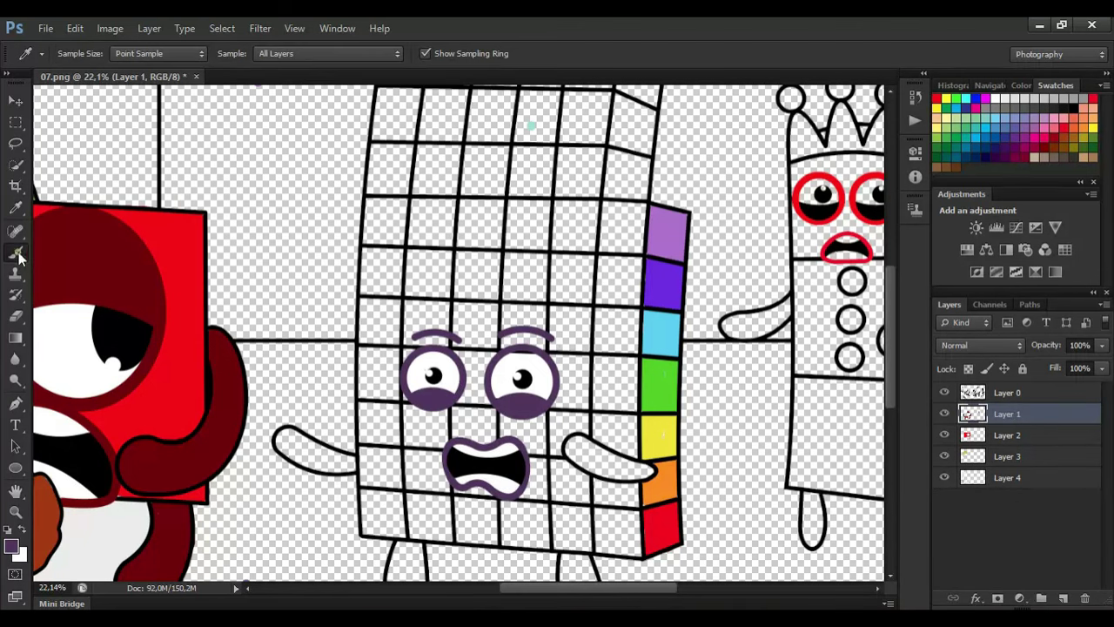
{"action": "mouse_move", "coordinate": [567, 445]}
{"action": "left_mouse_down"}
{"action": "mouse_move", "coordinate": [653, 475]}
{"action": "mouse_move", "coordinate": [627, 482]}
{"action": "mouse_move", "coordinate": [584, 465]}
{"action": "mouse_move", "coordinate": [640, 474]}
{"action": "left_mouse_up"}
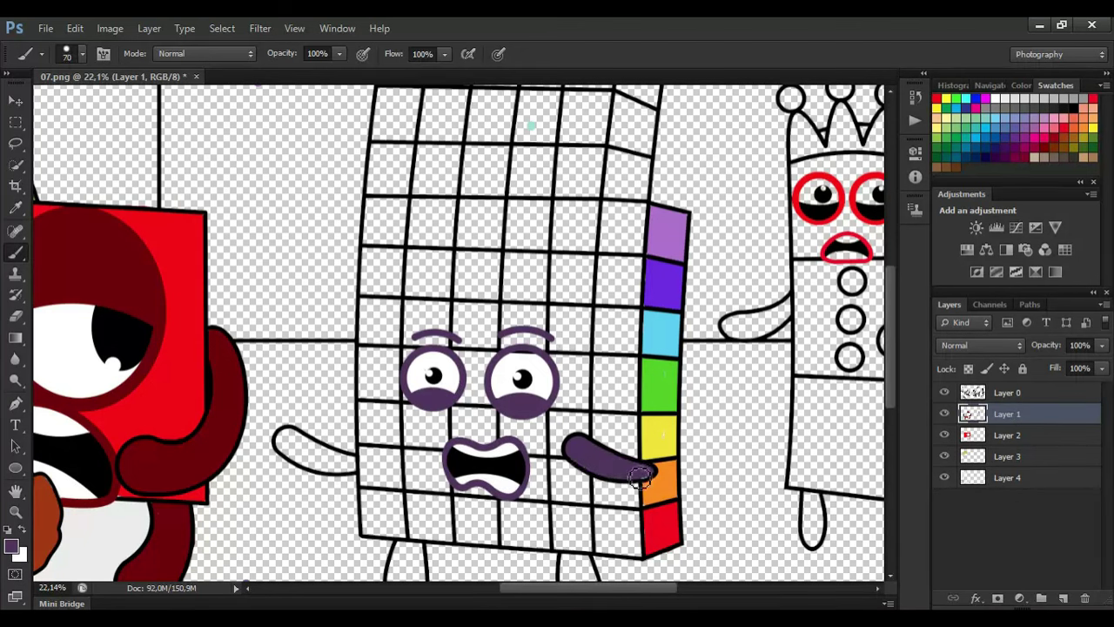
{"action": "mouse_move", "coordinate": [358, 467]}
{"action": "left_mouse_down"}
{"action": "mouse_move", "coordinate": [298, 461]}
{"action": "mouse_move", "coordinate": [295, 444]}
{"action": "left_mouse_up"}
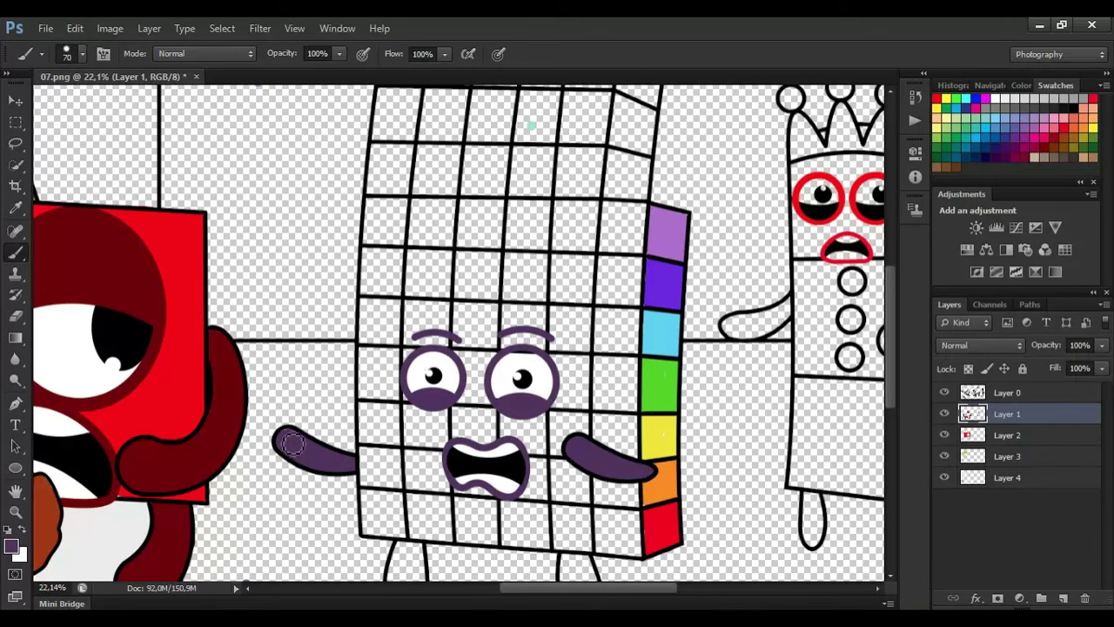
{"action": "left_click_drag", "start_coordinate": [890, 394], "coordinate": [889, 414]}
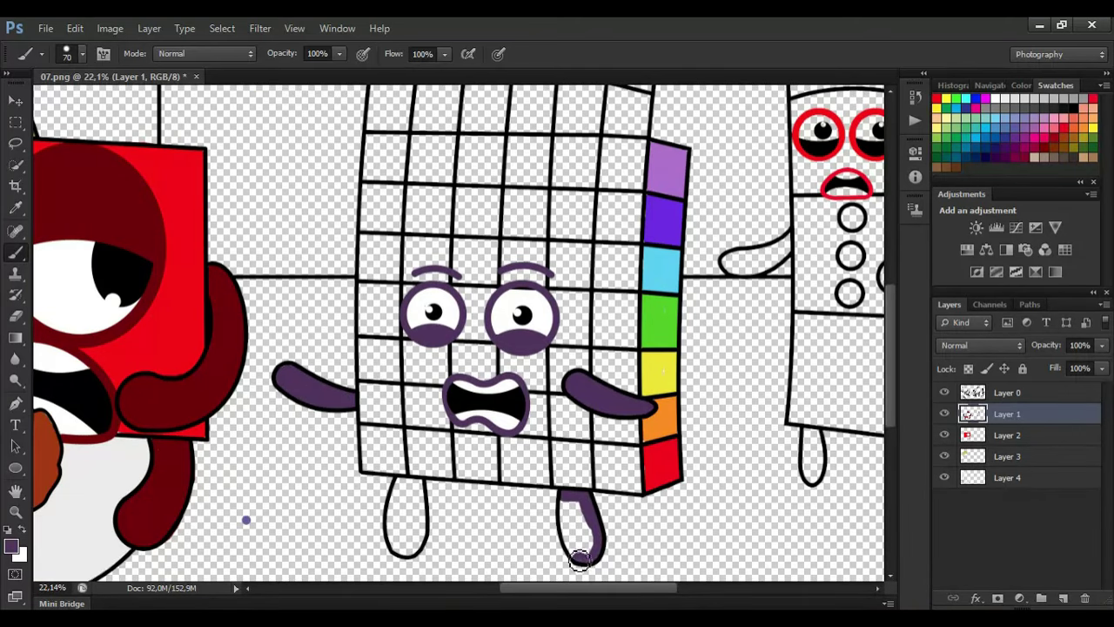
{"action": "mouse_move", "coordinate": [579, 560]}
{"action": "left_mouse_down"}
{"action": "mouse_move", "coordinate": [568, 517]}
{"action": "mouse_move", "coordinate": [587, 544]}
{"action": "left_mouse_up"}
{"action": "mouse_move", "coordinate": [400, 482]}
{"action": "left_mouse_down"}
{"action": "mouse_move", "coordinate": [418, 534]}
{"action": "mouse_move", "coordinate": [403, 496]}
{"action": "mouse_move", "coordinate": [407, 537]}
{"action": "left_mouse_up"}
- Sample the mint reference dot and paint along the gridded character's top edge on Layer 2 with an enlarged brush
{"action": "left_click_drag", "start_coordinate": [889, 396], "coordinate": [889, 351]}
{"action": "left_click", "coordinate": [15, 207]}
{"action": "left_click", "coordinate": [531, 218]}
{"action": "left_click", "coordinate": [1015, 435]}
{"action": "left_click", "coordinate": [15, 252]}
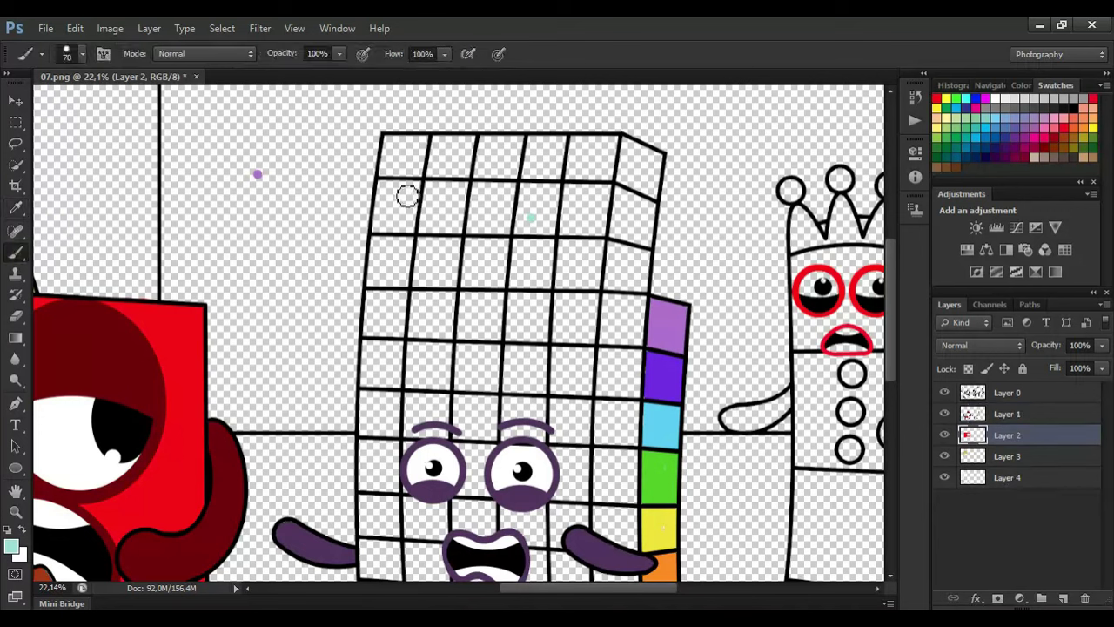
{"action": "key", "text": "bracketright"}
{"action": "key", "text": "bracketright"}
{"action": "key", "text": "bracketright"}
{"action": "left_click_drag", "start_coordinate": [385, 144], "coordinate": [636, 152]}
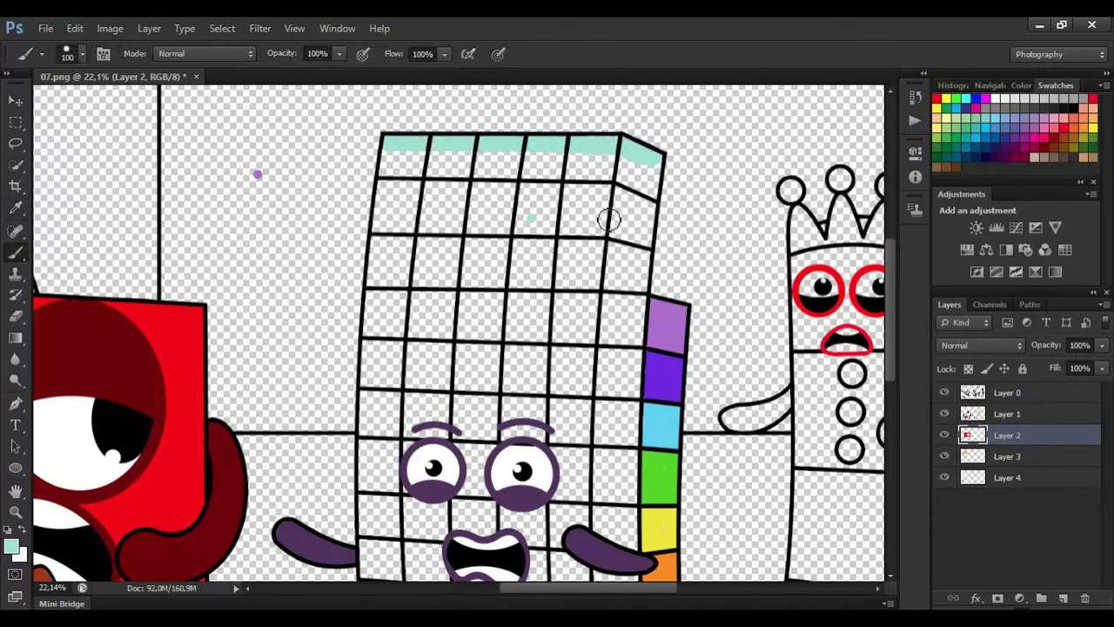
- Fill the rest of the gridded character's front and upper side cells with mint, leaving the rainbow column beside the side strip empty
{"action": "mouse_move", "coordinate": [609, 220]}
{"action": "left_mouse_down"}
{"action": "mouse_move", "coordinate": [649, 261]}
{"action": "mouse_move", "coordinate": [631, 278]}
{"action": "mouse_move", "coordinate": [601, 183]}
{"action": "mouse_move", "coordinate": [581, 496]}
{"action": "left_mouse_up"}
{"action": "mouse_move", "coordinate": [545, 165]}
{"action": "left_mouse_down"}
{"action": "mouse_move", "coordinate": [373, 253]}
{"action": "mouse_move", "coordinate": [367, 531]}
{"action": "left_mouse_up"}
{"action": "key", "text": "e"}
{"action": "key", "text": "b"}
{"action": "mouse_move", "coordinate": [435, 180]}
{"action": "left_mouse_down"}
{"action": "mouse_move", "coordinate": [574, 216]}
{"action": "mouse_move", "coordinate": [522, 233]}
{"action": "mouse_move", "coordinate": [520, 290]}
{"action": "mouse_move", "coordinate": [391, 331]}
{"action": "mouse_move", "coordinate": [567, 368]}
{"action": "mouse_move", "coordinate": [418, 414]}
{"action": "mouse_move", "coordinate": [386, 470]}
{"action": "mouse_move", "coordinate": [557, 540]}
{"action": "left_mouse_up"}
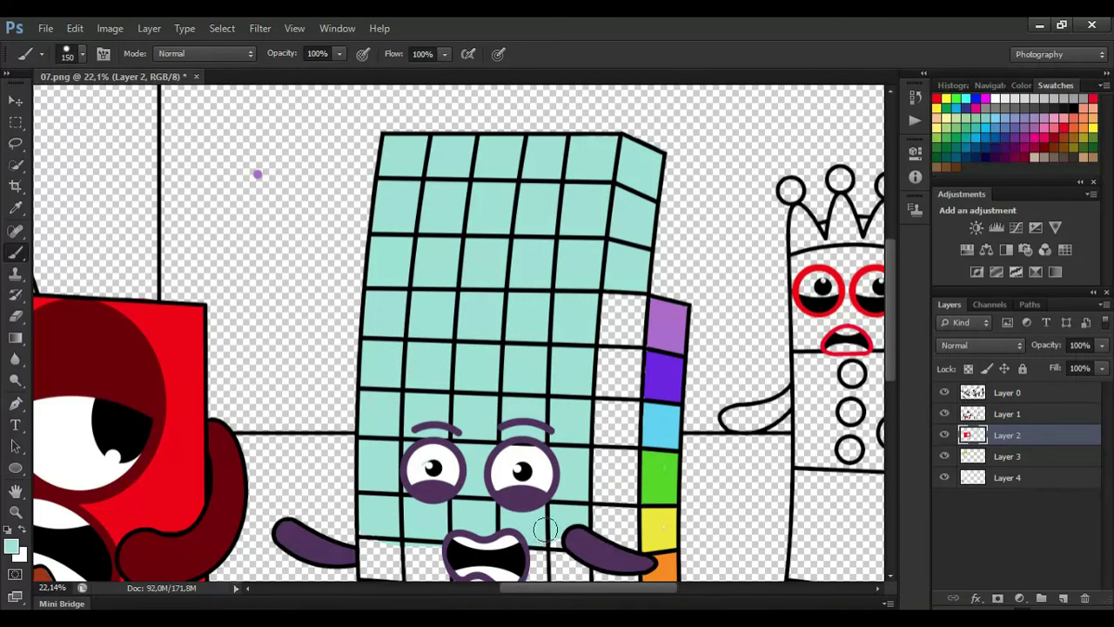
{"action": "scroll", "coordinate": [614, 181], "scroll_direction": "down", "scroll_amount": 3}
{"action": "mouse_move", "coordinate": [560, 476]}
{"action": "left_mouse_down"}
{"action": "mouse_move", "coordinate": [587, 527]}
{"action": "mouse_move", "coordinate": [396, 518]}
{"action": "mouse_move", "coordinate": [366, 426]}
{"action": "mouse_move", "coordinate": [378, 452]}
{"action": "mouse_move", "coordinate": [565, 453]}
{"action": "mouse_move", "coordinate": [460, 509]}
{"action": "left_mouse_up"}
- Paint the upper four cells of the empty front column light purple, violet, light blue and green, matching the adjoining side strip
{"action": "left_click", "coordinate": [15, 208]}
{"action": "left_click", "coordinate": [665, 213]}
{"action": "key", "text": "b"}
{"action": "key", "text": "["}
{"action": "key", "text": "["}
{"action": "key", "text": "["}
{"action": "mouse_move", "coordinate": [610, 190]}
{"action": "left_mouse_down"}
{"action": "mouse_move", "coordinate": [611, 221]}
{"action": "mouse_move", "coordinate": [654, 208]}
{"action": "mouse_move", "coordinate": [627, 221]}
{"action": "mouse_move", "coordinate": [621, 254]}
{"action": "mouse_move", "coordinate": [634, 268]}
{"action": "mouse_move", "coordinate": [621, 303]}
{"action": "mouse_move", "coordinate": [579, 324]}
{"action": "mouse_move", "coordinate": [620, 361]}
{"action": "mouse_move", "coordinate": [619, 376]}
{"action": "left_mouse_up"}
{"action": "left_click", "coordinate": [659, 250], "text": "alt"}
{"action": "left_click", "coordinate": [660, 305], "text": "alt"}
{"action": "left_click", "coordinate": [659, 357], "text": "alt"}
- Paint the front column's lowest cells yellow, orange and red with colors sampled from the side strip
{"action": "left_click", "coordinate": [659, 418], "text": "alt"}
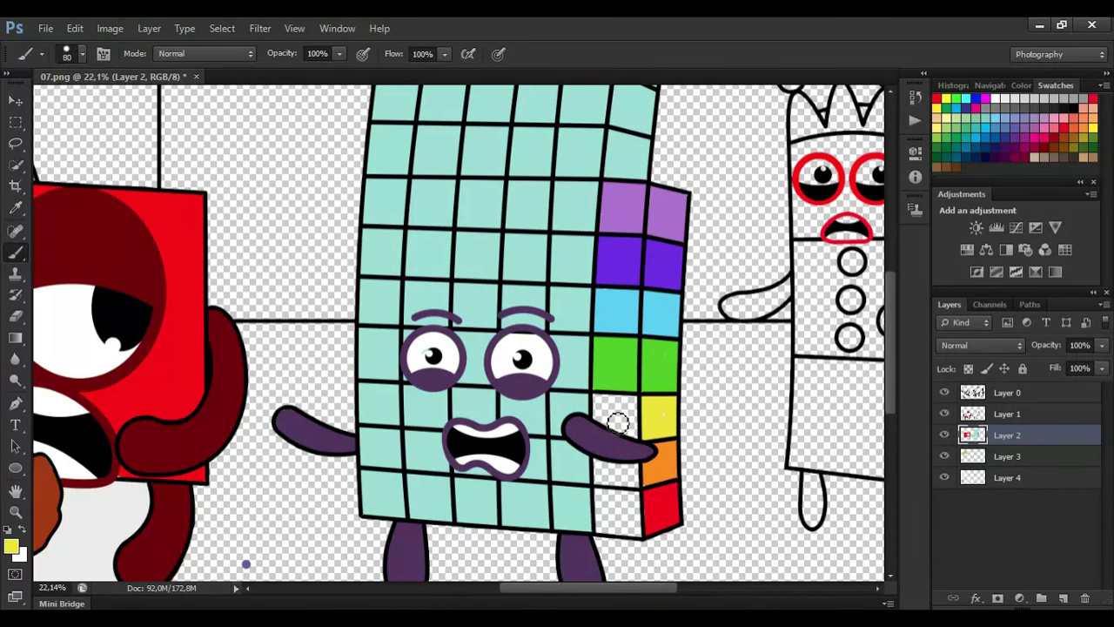
{"action": "left_click", "coordinate": [659, 457], "text": "alt"}
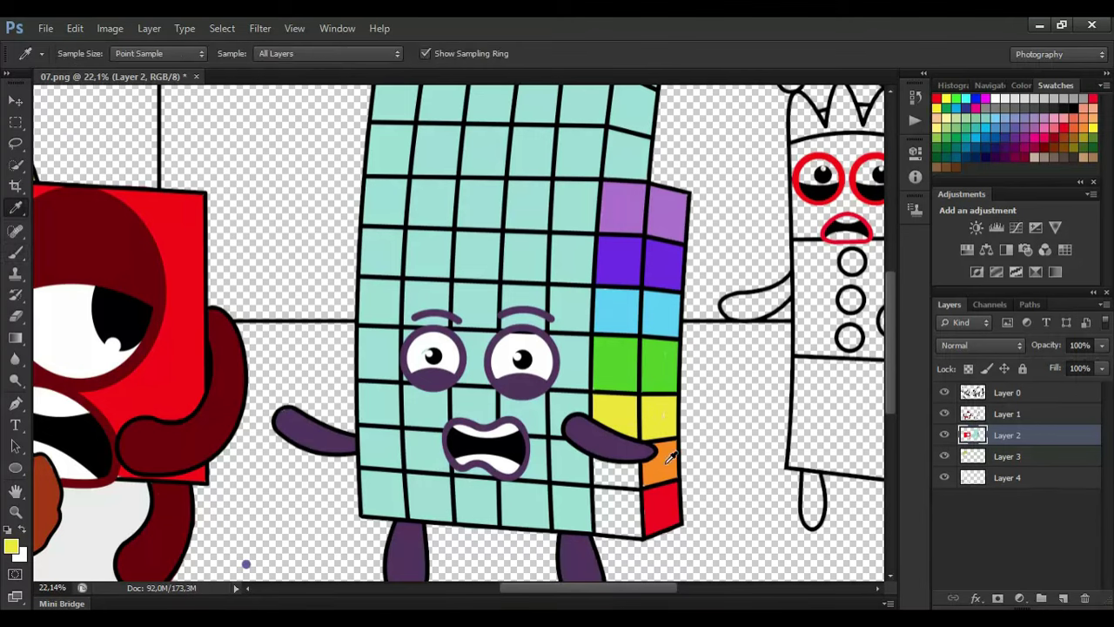
{"action": "left_click_drag", "start_coordinate": [597, 465], "coordinate": [622, 508]}
{"action": "left_click", "coordinate": [660, 504], "text": "alt"}
- On Layer 1, paint the crowned character's eyes and teeth white
{"action": "left_click_drag", "start_coordinate": [628, 589], "coordinate": [680, 589]}
{"action": "left_click_drag", "start_coordinate": [890, 373], "coordinate": [889, 343]}
{"action": "scroll", "coordinate": [613, 165], "scroll_direction": "up", "scroll_amount": 1}
{"action": "left_click", "coordinate": [1000, 413]}
{"action": "left_click", "coordinate": [995, 99]}
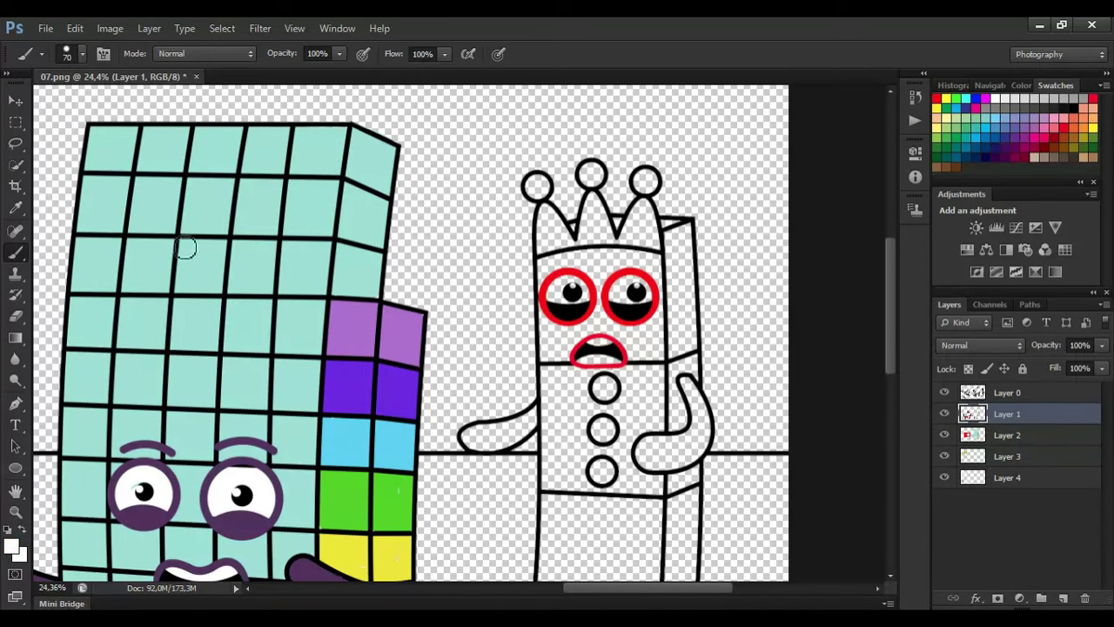
{"action": "scroll", "coordinate": [627, 296], "scroll_direction": "up", "scroll_amount": 2}
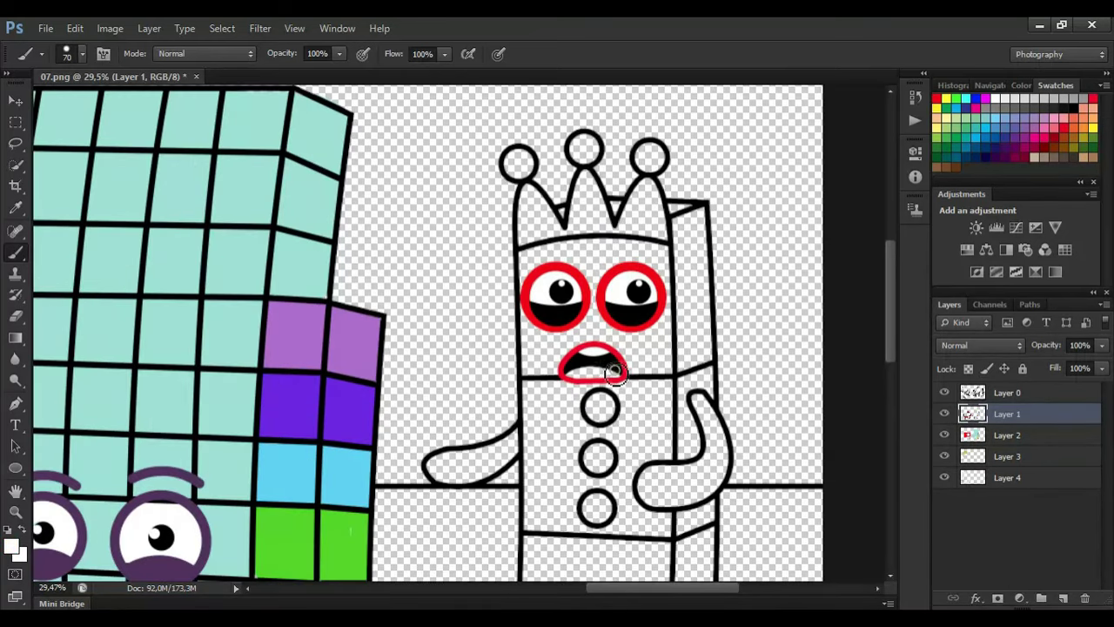
{"action": "left_click_drag", "start_coordinate": [615, 373], "coordinate": [577, 375]}
- Sample the red of the crowned character's eye ring and paint the crown points and both arms with it
{"action": "left_click", "coordinate": [15, 208]}
{"action": "left_click", "coordinate": [526, 300]}
{"action": "left_click", "coordinate": [15, 252]}
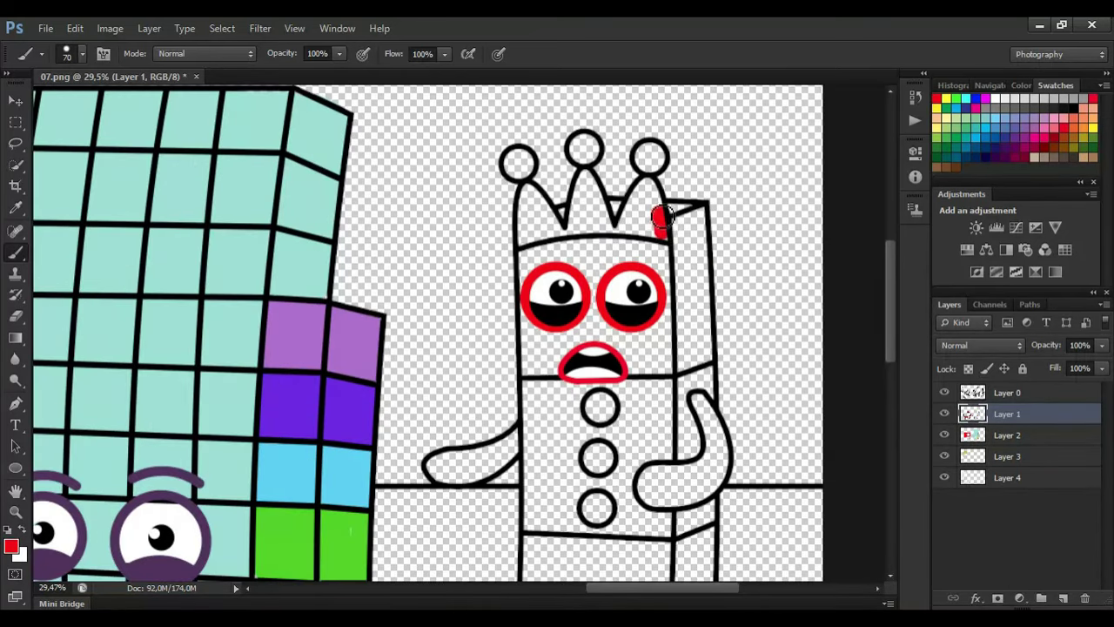
{"action": "mouse_move", "coordinate": [657, 205]}
{"action": "left_mouse_down"}
{"action": "mouse_move", "coordinate": [653, 234]}
{"action": "mouse_move", "coordinate": [528, 231]}
{"action": "mouse_move", "coordinate": [540, 200]}
{"action": "left_mouse_up"}
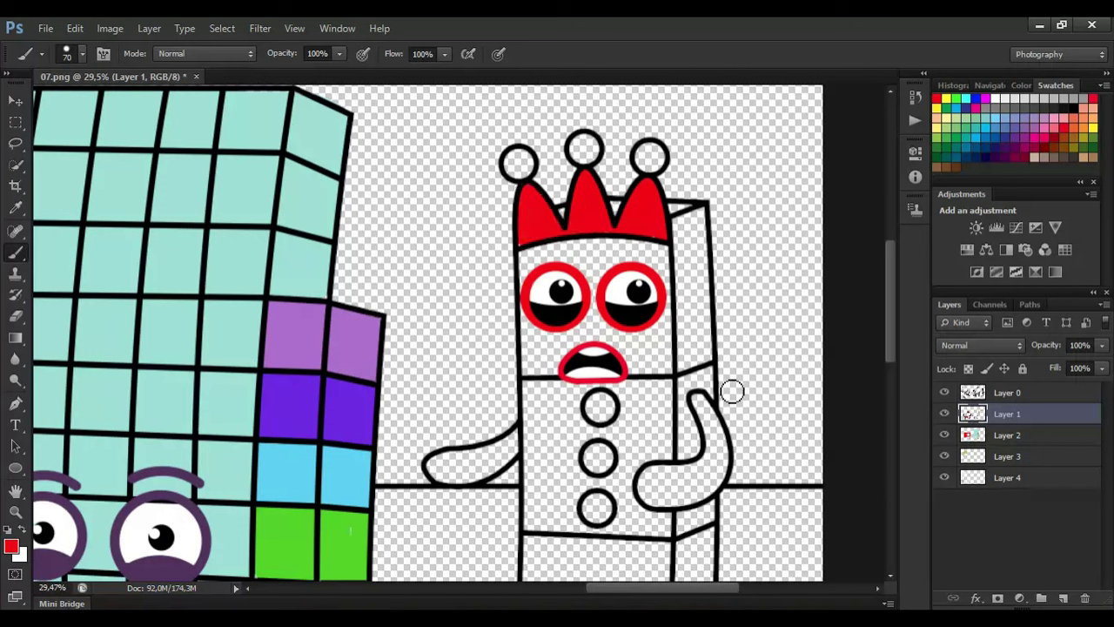
{"action": "mouse_move", "coordinate": [699, 400]}
{"action": "left_mouse_down"}
{"action": "mouse_move", "coordinate": [719, 470]}
{"action": "mouse_move", "coordinate": [648, 492]}
{"action": "mouse_move", "coordinate": [715, 461]}
{"action": "mouse_move", "coordinate": [661, 489]}
{"action": "left_mouse_up"}
{"action": "key", "text": "bracketleft"}
{"action": "mouse_move", "coordinate": [518, 435]}
{"action": "left_mouse_down"}
{"action": "mouse_move", "coordinate": [487, 470]}
{"action": "mouse_move", "coordinate": [435, 466]}
{"action": "mouse_move", "coordinate": [483, 468]}
{"action": "left_mouse_up"}
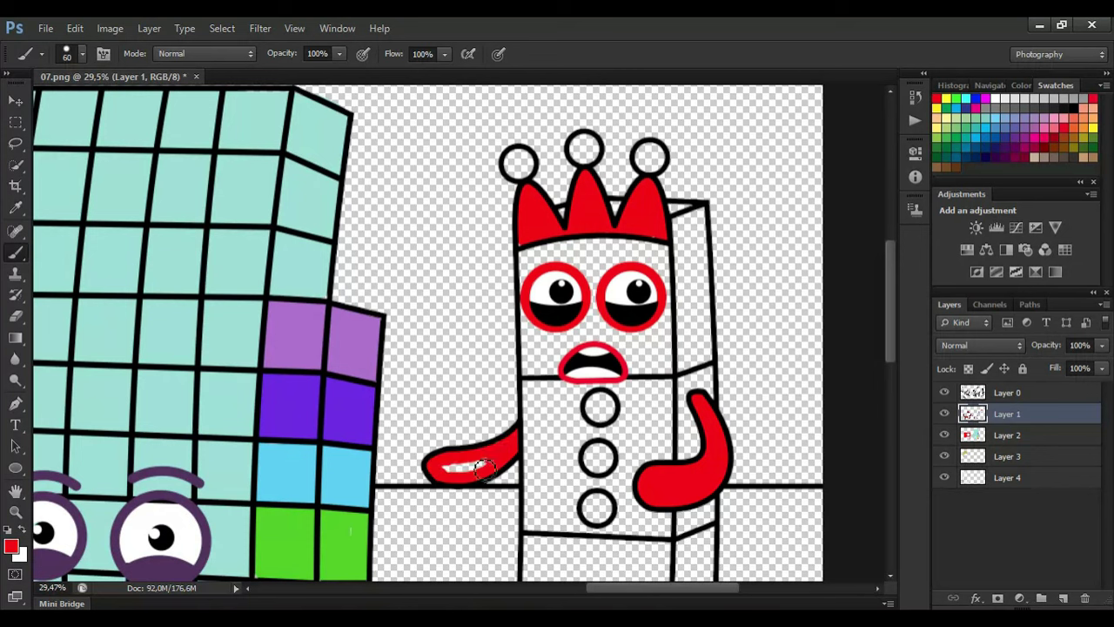
- Paint the crowned character's three buttons red and the three balls on the crown yellow
{"action": "left_click", "coordinate": [599, 405]}
{"action": "left_click", "coordinate": [598, 457]}
{"action": "left_click", "coordinate": [597, 507]}
{"action": "left_click", "coordinate": [940, 123]}
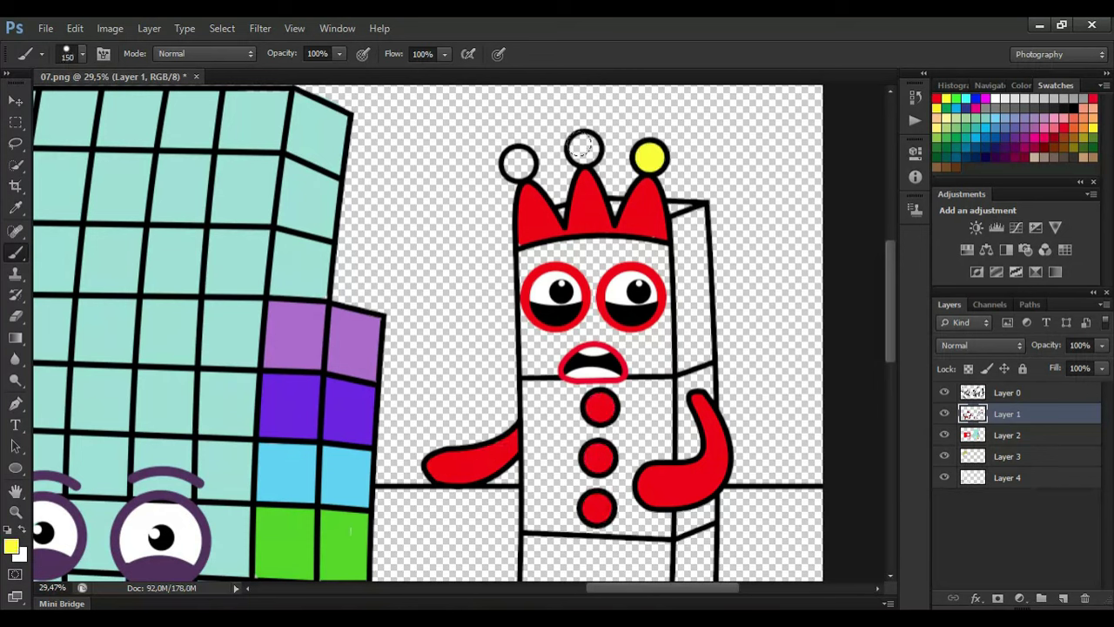
- On Layer 2, paint the top behind the crown and the crowned character's side face yellow
{"action": "left_click", "coordinate": [1013, 434]}
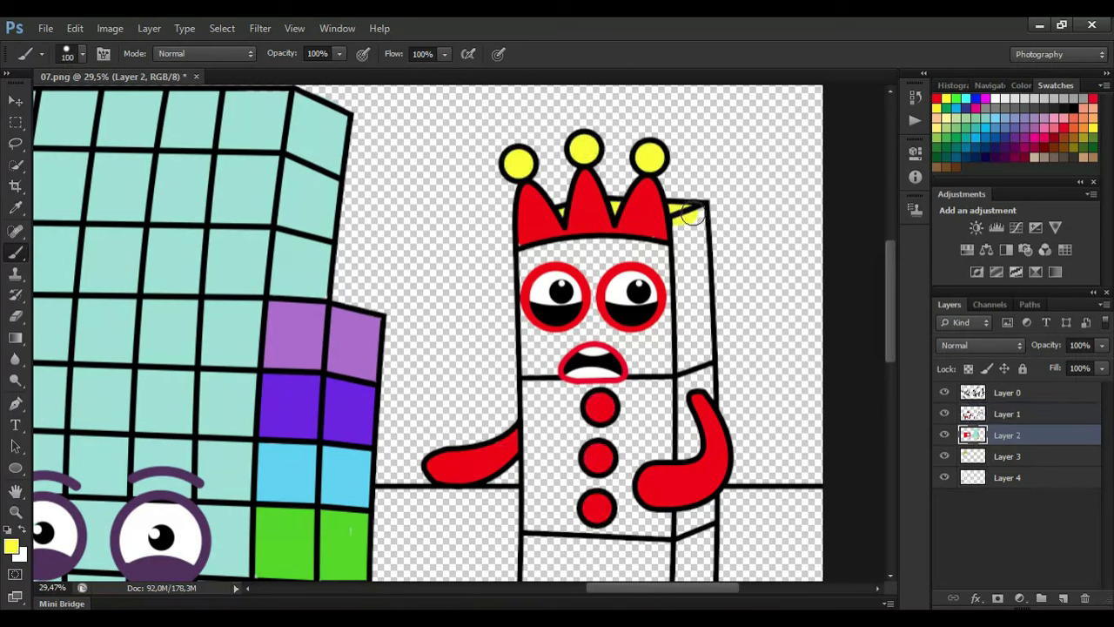
{"action": "key", "text": "bracketleft"}
{"action": "key", "text": "bracketleft"}
{"action": "key", "text": "bracketleft"}
{"action": "mouse_move", "coordinate": [688, 215]}
{"action": "left_mouse_down"}
{"action": "mouse_move", "coordinate": [707, 513]}
{"action": "mouse_move", "coordinate": [688, 523]}
{"action": "left_mouse_up"}
- Fill the crowned character's front face and lowest block with yellow
{"action": "mouse_move", "coordinate": [668, 248]}
{"action": "left_mouse_down"}
{"action": "mouse_move", "coordinate": [531, 259]}
{"action": "mouse_move", "coordinate": [537, 521]}
{"action": "left_mouse_up"}
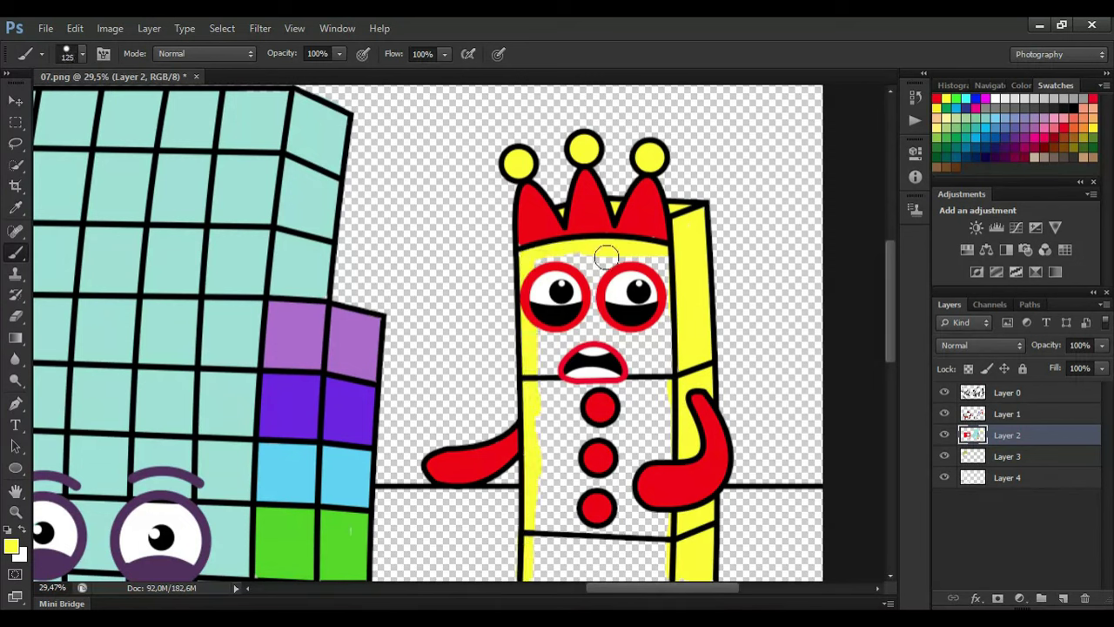
{"action": "mouse_move", "coordinate": [606, 257]}
{"action": "left_mouse_down"}
{"action": "mouse_move", "coordinate": [657, 335]}
{"action": "mouse_move", "coordinate": [609, 383]}
{"action": "mouse_move", "coordinate": [661, 422]}
{"action": "mouse_move", "coordinate": [540, 434]}
{"action": "mouse_move", "coordinate": [646, 527]}
{"action": "mouse_move", "coordinate": [545, 564]}
{"action": "left_mouse_up"}
{"action": "left_click", "coordinate": [15, 316]}
{"action": "left_click_drag", "start_coordinate": [889, 357], "coordinate": [888, 413]}
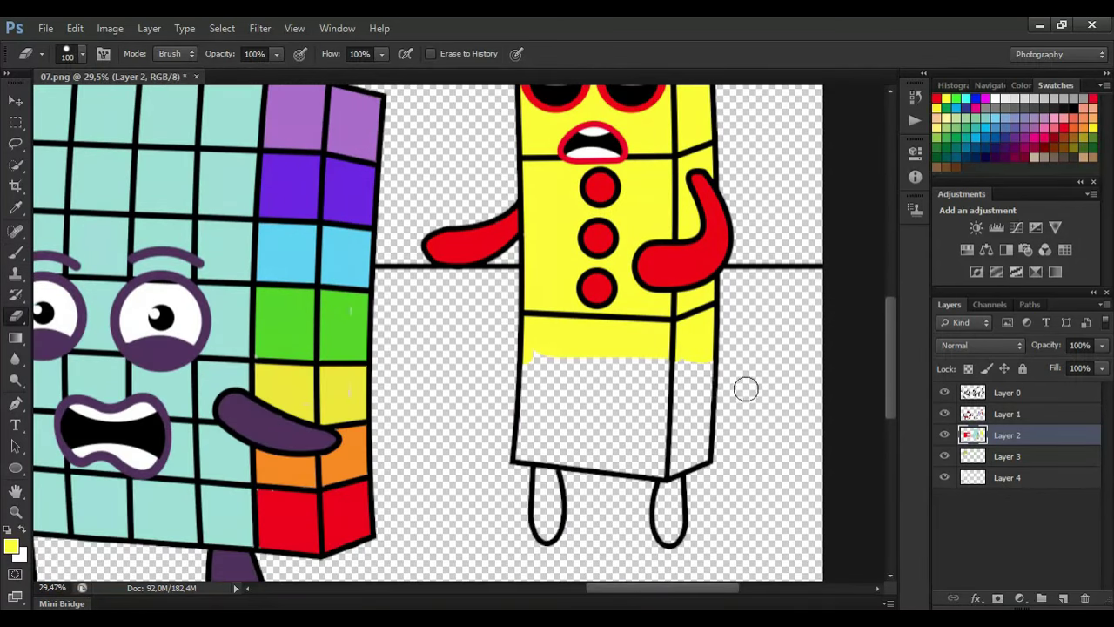
{"action": "key", "text": "b"}
{"action": "mouse_move", "coordinate": [703, 352]}
{"action": "left_mouse_down"}
{"action": "mouse_move", "coordinate": [705, 453]}
{"action": "mouse_move", "coordinate": [580, 455]}
{"action": "mouse_move", "coordinate": [533, 361]}
{"action": "mouse_move", "coordinate": [540, 388]}
{"action": "mouse_move", "coordinate": [652, 412]}
{"action": "mouse_move", "coordinate": [644, 448]}
{"action": "mouse_move", "coordinate": [609, 452]}
{"action": "left_mouse_up"}
- Sample the red of the crowned character's arm and paint both legs with it
{"action": "key", "text": "i"}
{"action": "left_click", "coordinate": [451, 244]}
{"action": "key", "text": "b"}
{"action": "left_click_drag", "start_coordinate": [672, 481], "coordinate": [673, 538]}
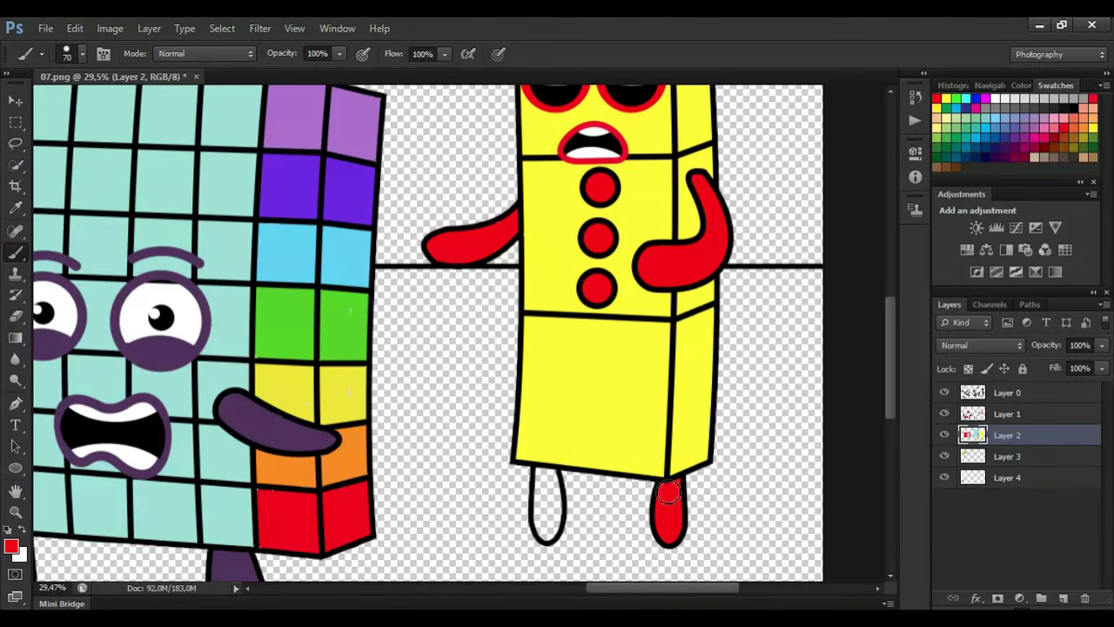
{"action": "mouse_move", "coordinate": [546, 478]}
{"action": "left_mouse_down"}
{"action": "mouse_move", "coordinate": [546, 528]}
{"action": "mouse_move", "coordinate": [545, 484]}
{"action": "left_mouse_up"}
- Create a new layer beneath Layer 4 and pick the blue-violet of the floor's reference dot as the painting color
{"action": "key", "text": "ctrl+minus"}
{"action": "key", "text": "ctrl+minus"}
{"action": "key", "text": "ctrl+minus"}
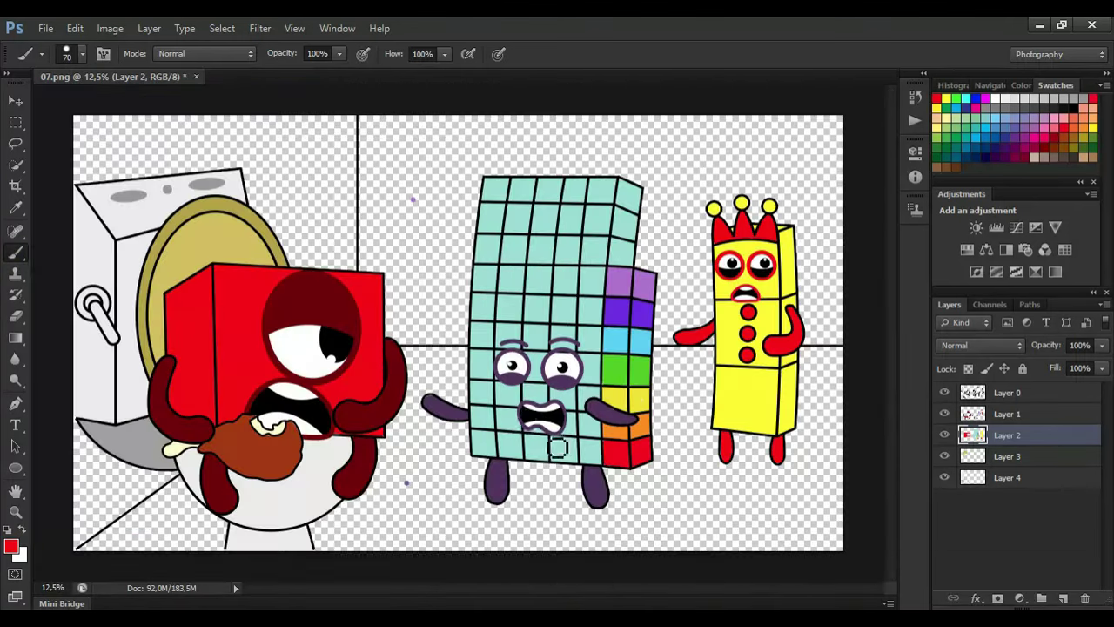
{"action": "left_click", "coordinate": [14, 209]}
{"action": "left_click", "coordinate": [1042, 475]}
{"action": "key", "text": "ctrl+shift+alt+n"}
{"action": "left_click_drag", "start_coordinate": [1030, 483], "coordinate": [1029, 530]}
{"action": "left_click", "coordinate": [406, 483]}
{"action": "left_click", "coordinate": [14, 251]}
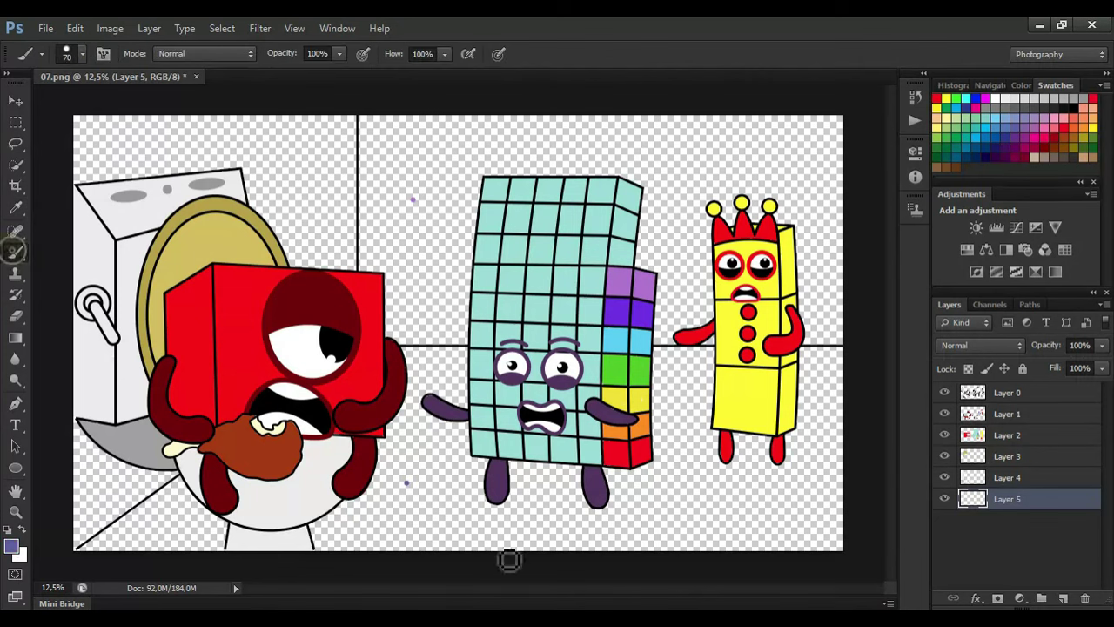
{"action": "key", "text": "i"}
{"action": "left_click", "coordinate": [11, 546]}
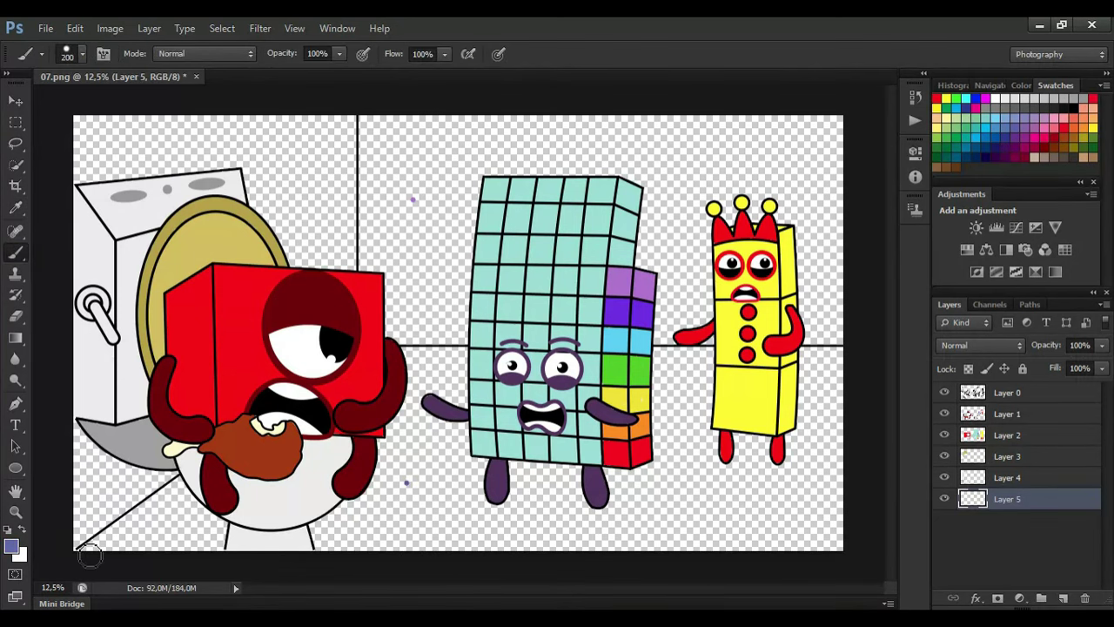
- Paint the entire bathroom floor blue-violet around the toilet and characters with a large brush
{"action": "left_click_drag", "start_coordinate": [132, 528], "coordinate": [148, 516]}
{"action": "mouse_move", "coordinate": [88, 557]}
{"action": "left_mouse_down"}
{"action": "mouse_move", "coordinate": [155, 533]}
{"action": "mouse_move", "coordinate": [225, 531]}
{"action": "mouse_move", "coordinate": [154, 547]}
{"action": "mouse_move", "coordinate": [191, 542]}
{"action": "left_mouse_up"}
{"action": "mouse_move", "coordinate": [341, 516]}
{"action": "left_mouse_down"}
{"action": "mouse_move", "coordinate": [409, 361]}
{"action": "mouse_move", "coordinate": [348, 526]}
{"action": "mouse_move", "coordinate": [449, 435]}
{"action": "mouse_move", "coordinate": [327, 563]}
{"action": "mouse_move", "coordinate": [438, 505]}
{"action": "mouse_move", "coordinate": [534, 539]}
{"action": "mouse_move", "coordinate": [581, 539]}
{"action": "left_mouse_up"}
{"action": "mouse_move", "coordinate": [408, 530]}
{"action": "left_mouse_down"}
{"action": "mouse_move", "coordinate": [544, 466]}
{"action": "mouse_move", "coordinate": [532, 486]}
{"action": "mouse_move", "coordinate": [570, 506]}
{"action": "mouse_move", "coordinate": [532, 525]}
{"action": "mouse_move", "coordinate": [800, 544]}
{"action": "left_mouse_up"}
{"action": "left_click_drag", "start_coordinate": [837, 476], "coordinate": [837, 357]}
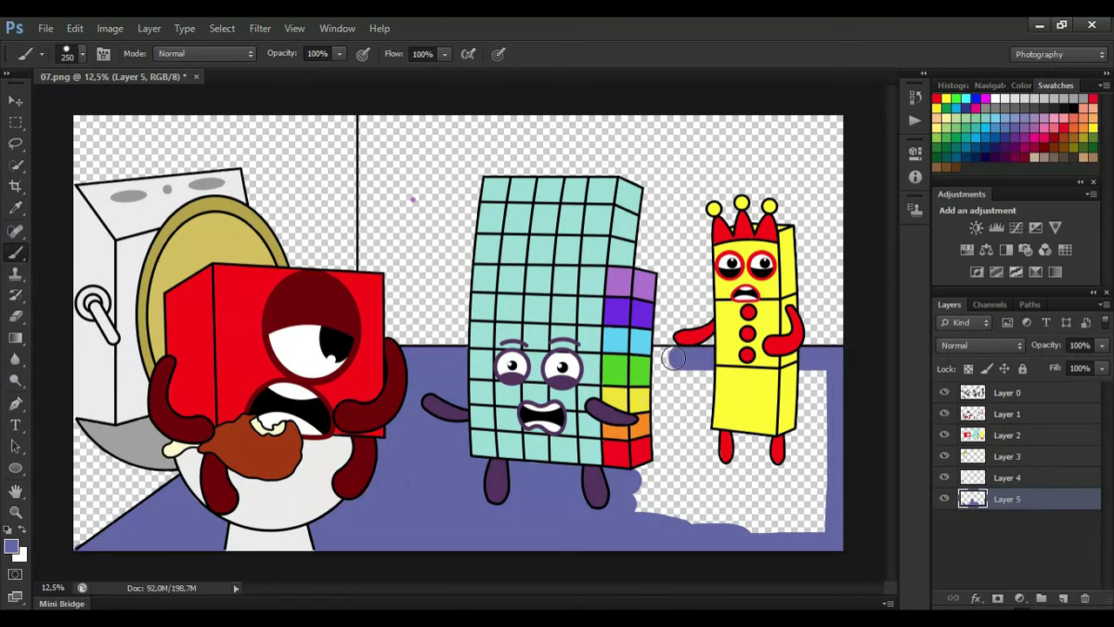
{"action": "mouse_move", "coordinate": [672, 357]}
{"action": "left_mouse_down"}
{"action": "mouse_move", "coordinate": [650, 514]}
{"action": "mouse_move", "coordinate": [809, 524]}
{"action": "mouse_move", "coordinate": [674, 509]}
{"action": "mouse_move", "coordinate": [820, 494]}
{"action": "mouse_move", "coordinate": [668, 480]}
{"action": "mouse_move", "coordinate": [820, 441]}
{"action": "mouse_move", "coordinate": [660, 426]}
{"action": "mouse_move", "coordinate": [821, 424]}
{"action": "mouse_move", "coordinate": [678, 411]}
{"action": "mouse_move", "coordinate": [816, 385]}
{"action": "left_mouse_up"}
- Sample the purple wall dot and paint the wall behind the gridded and crowned characters on a new bottom layer
{"action": "left_click", "coordinate": [15, 207]}
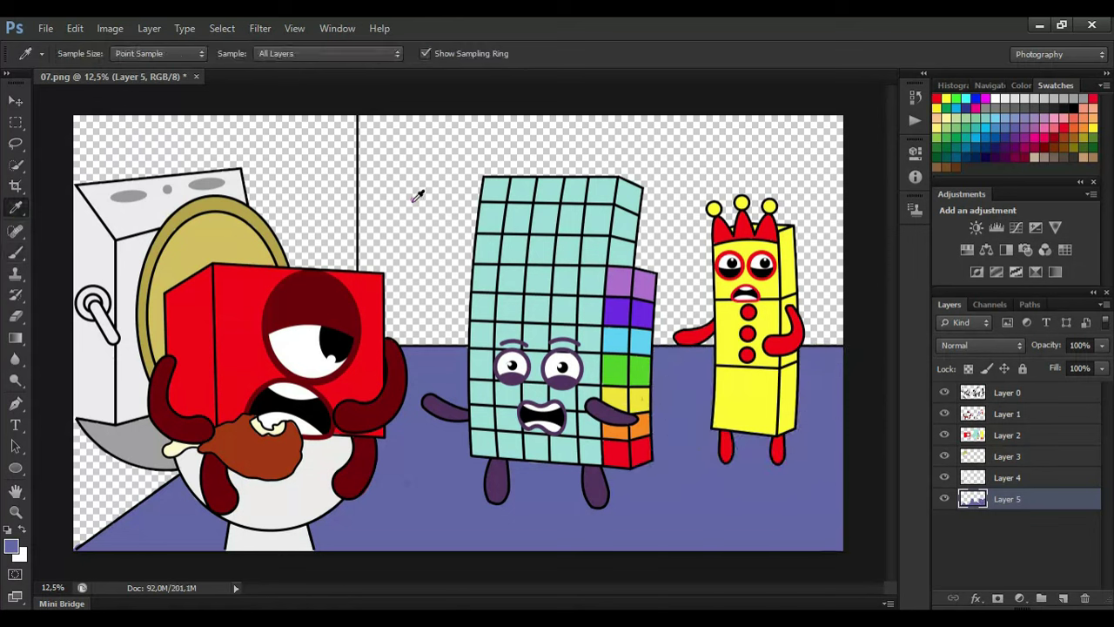
{"action": "left_click", "coordinate": [1062, 598]}
{"action": "key", "text": "b"}
{"action": "mouse_move", "coordinate": [368, 117]}
{"action": "left_mouse_down"}
{"action": "mouse_move", "coordinate": [366, 255]}
{"action": "mouse_move", "coordinate": [391, 326]}
{"action": "mouse_move", "coordinate": [432, 327]}
{"action": "mouse_move", "coordinate": [382, 255]}
{"action": "mouse_move", "coordinate": [397, 219]}
{"action": "mouse_move", "coordinate": [479, 174]}
{"action": "mouse_move", "coordinate": [526, 169]}
{"action": "mouse_move", "coordinate": [483, 151]}
{"action": "mouse_move", "coordinate": [613, 139]}
{"action": "mouse_move", "coordinate": [380, 126]}
{"action": "mouse_move", "coordinate": [770, 122]}
{"action": "mouse_move", "coordinate": [833, 161]}
{"action": "mouse_move", "coordinate": [821, 322]}
{"action": "left_mouse_up"}
{"action": "mouse_move", "coordinate": [787, 248]}
{"action": "left_mouse_down"}
{"action": "mouse_move", "coordinate": [778, 183]}
{"action": "mouse_move", "coordinate": [819, 161]}
{"action": "mouse_move", "coordinate": [636, 141]}
{"action": "mouse_move", "coordinate": [628, 164]}
{"action": "mouse_move", "coordinate": [640, 195]}
{"action": "mouse_move", "coordinate": [730, 212]}
{"action": "mouse_move", "coordinate": [714, 246]}
{"action": "mouse_move", "coordinate": [651, 301]}
{"action": "left_mouse_up"}
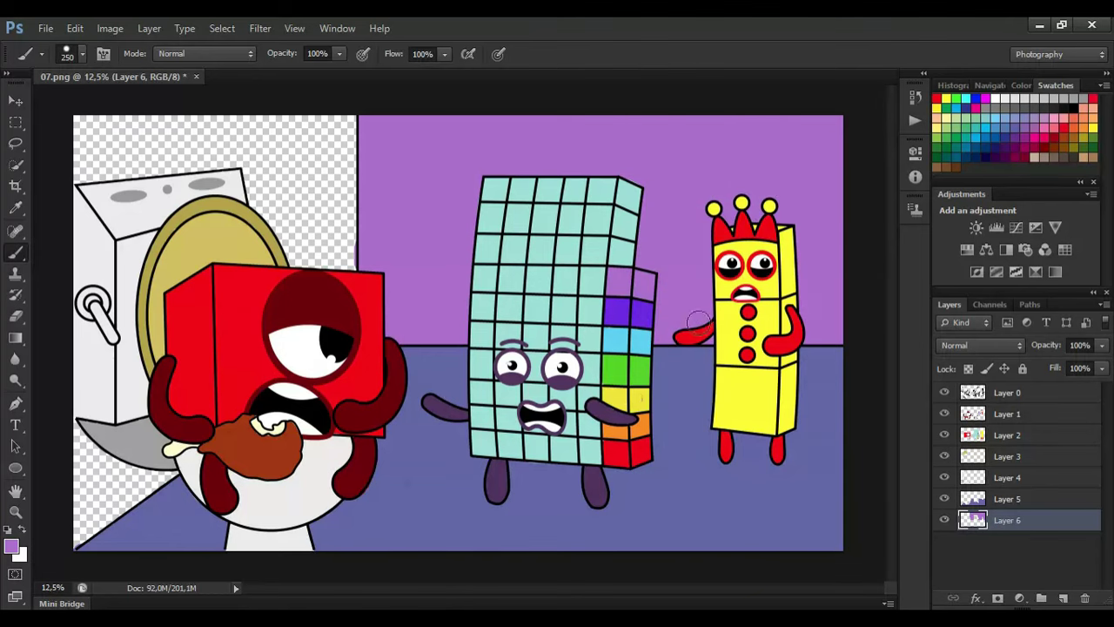
{"action": "key", "text": "e"}
- Choose a lighter tint of the wall purple and paint the wall behind the toilet on another new bottom layer
{"action": "left_click", "coordinate": [14, 207]}
{"action": "left_click", "coordinate": [11, 545]}
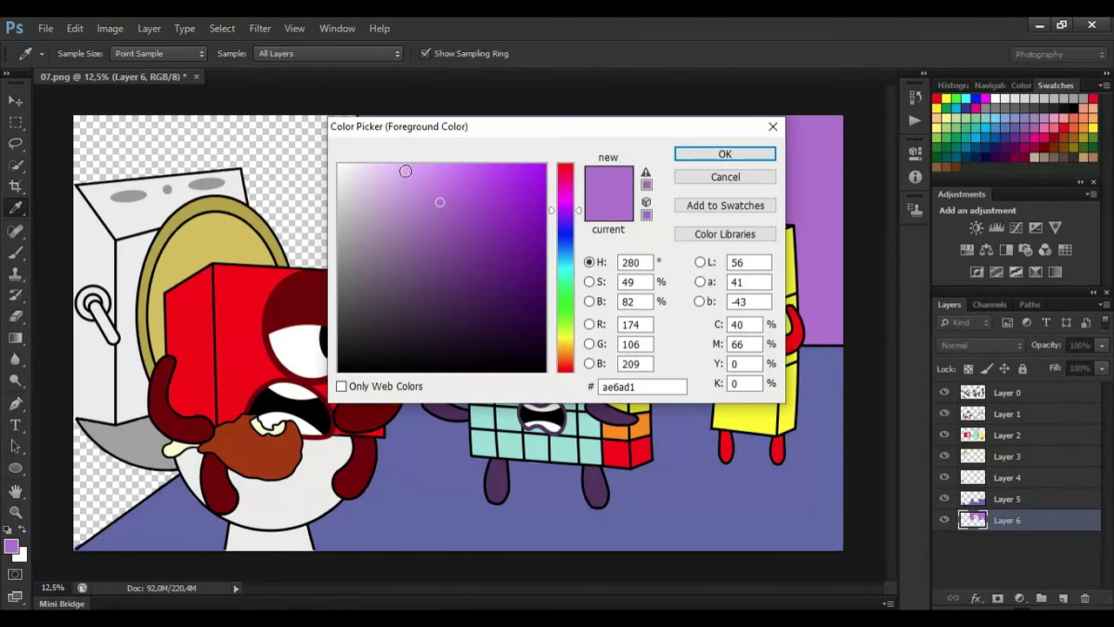
{"action": "left_click", "coordinate": [404, 170]}
{"action": "key", "text": "Return"}
{"action": "key", "text": "b"}
{"action": "left_click", "coordinate": [1062, 597]}
{"action": "mouse_move", "coordinate": [350, 141]}
{"action": "left_mouse_down"}
{"action": "mouse_move", "coordinate": [348, 246]}
{"action": "mouse_move", "coordinate": [271, 234]}
{"action": "mouse_move", "coordinate": [193, 170]}
{"action": "mouse_move", "coordinate": [76, 139]}
{"action": "mouse_move", "coordinate": [137, 124]}
{"action": "mouse_move", "coordinate": [342, 129]}
{"action": "mouse_move", "coordinate": [94, 139]}
{"action": "mouse_move", "coordinate": [339, 163]}
{"action": "mouse_move", "coordinate": [80, 165]}
{"action": "mouse_move", "coordinate": [269, 182]}
{"action": "mouse_move", "coordinate": [278, 213]}
{"action": "mouse_move", "coordinate": [326, 253]}
{"action": "left_mouse_up"}
{"action": "mouse_move", "coordinate": [78, 427]}
{"action": "left_mouse_down"}
{"action": "mouse_move", "coordinate": [83, 539]}
{"action": "mouse_move", "coordinate": [124, 478]}
{"action": "left_mouse_up"}
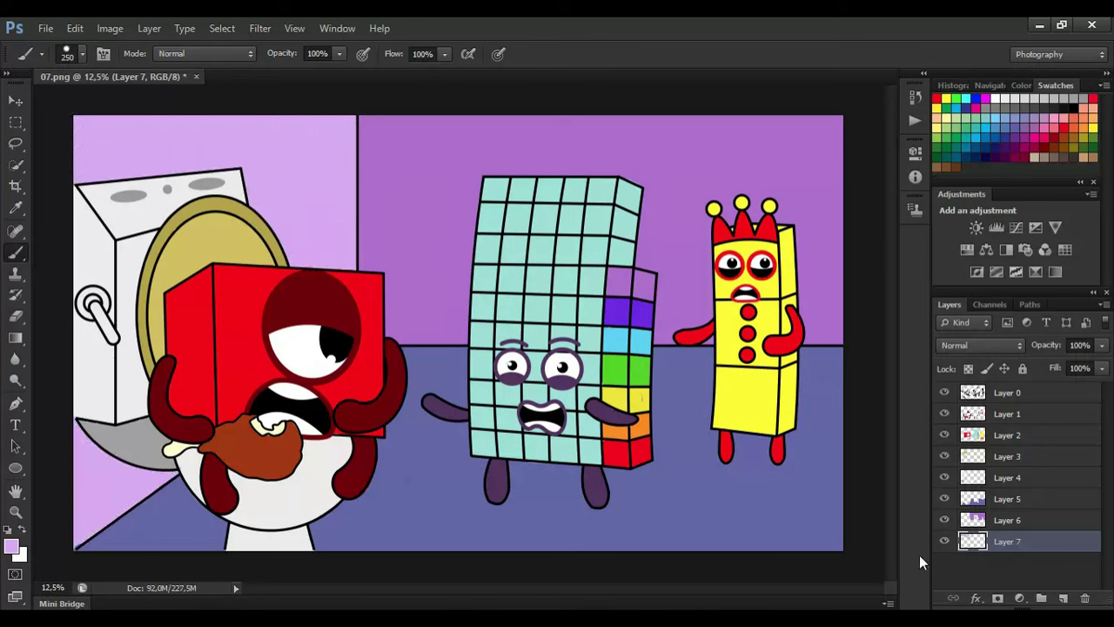
- On Layer 2, shade the toilet bowl and pedestal around the red character with a soft dark gray brush at 31% flow
{"action": "left_click", "coordinate": [83, 54]}
{"action": "left_click", "coordinate": [1005, 413]}
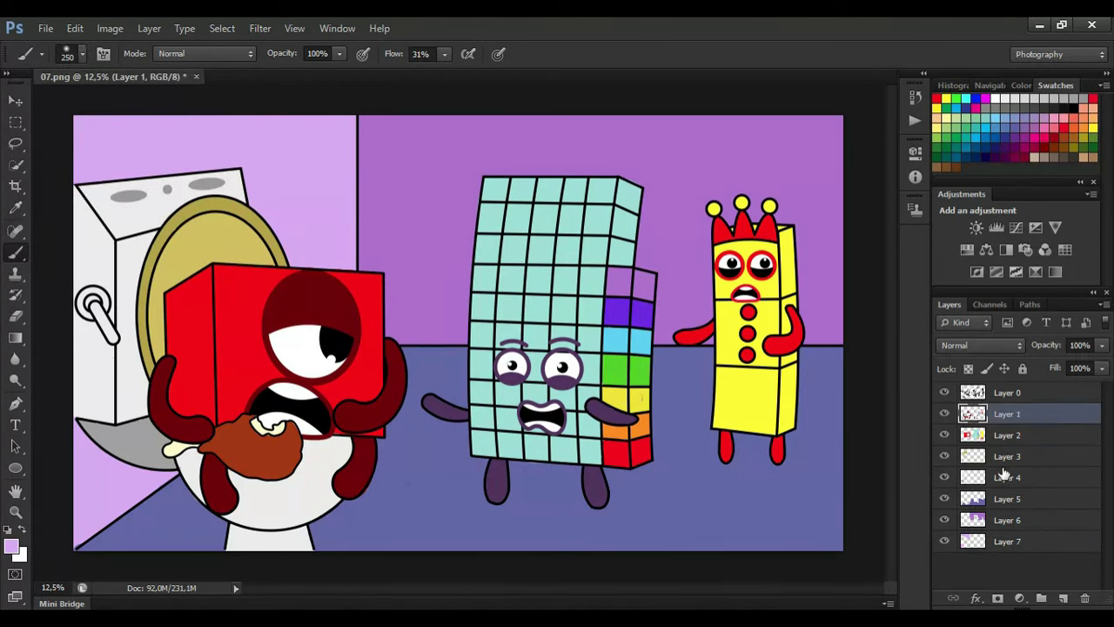
{"action": "left_click", "coordinate": [1005, 456]}
{"action": "left_click", "coordinate": [1005, 435]}
{"action": "left_click", "coordinate": [16, 207]}
{"action": "left_click", "coordinate": [12, 549]}
{"action": "key", "text": "Return"}
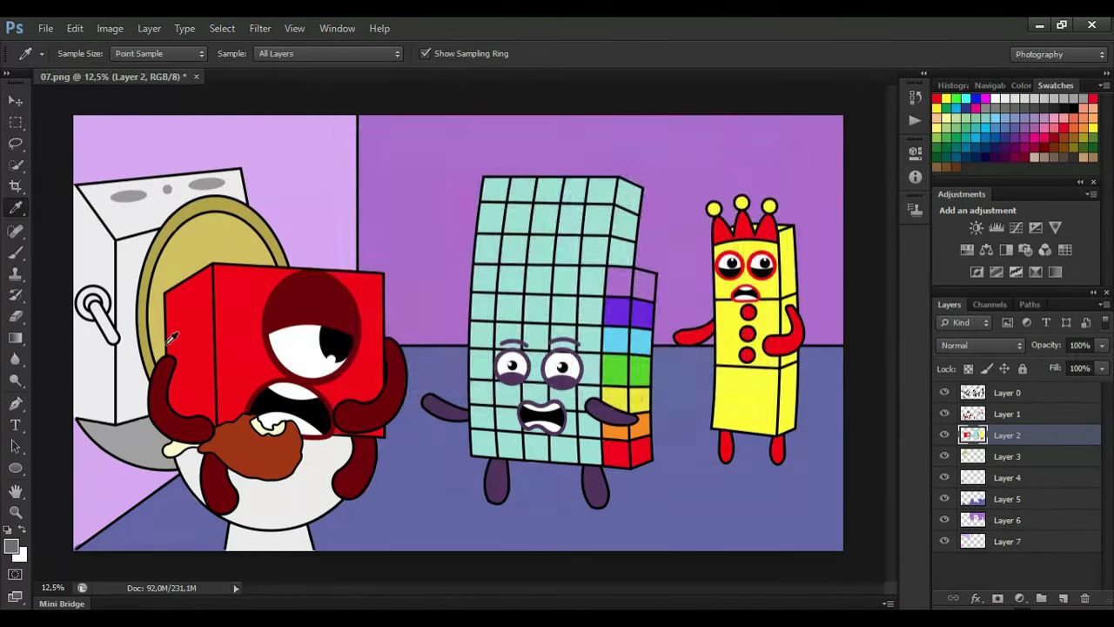
{"action": "key", "text": "b"}
{"action": "scroll", "coordinate": [87, 431], "scroll_direction": "up", "scroll_amount": 1}
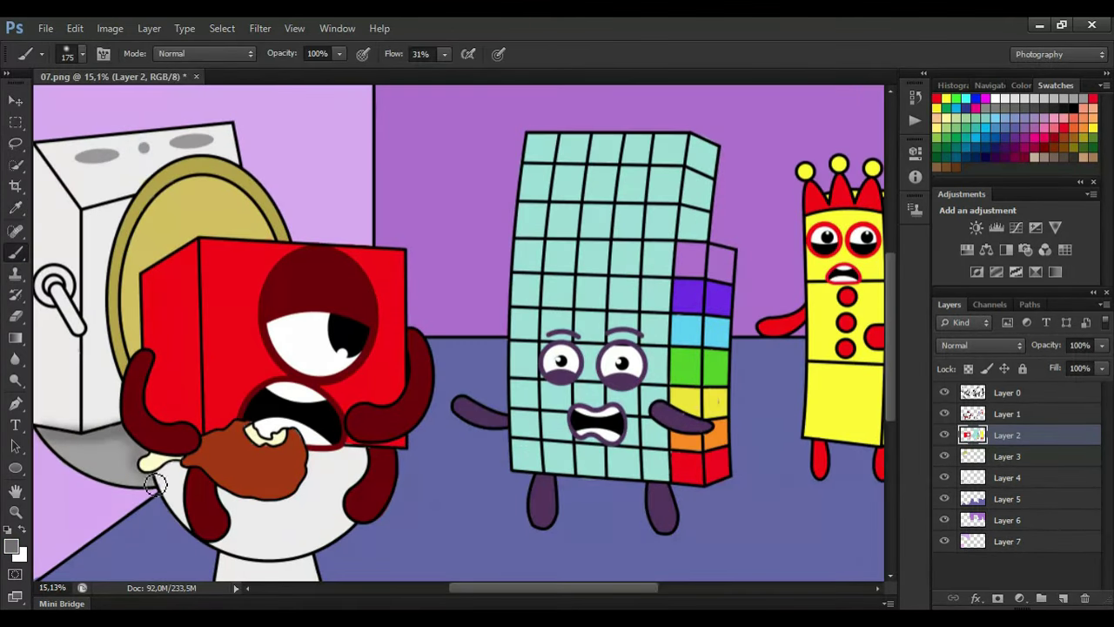
{"action": "mouse_move", "coordinate": [370, 461]}
{"action": "left_mouse_down"}
{"action": "mouse_move", "coordinate": [353, 521]}
{"action": "mouse_move", "coordinate": [364, 459]}
{"action": "mouse_move", "coordinate": [232, 509]}
{"action": "left_mouse_up"}
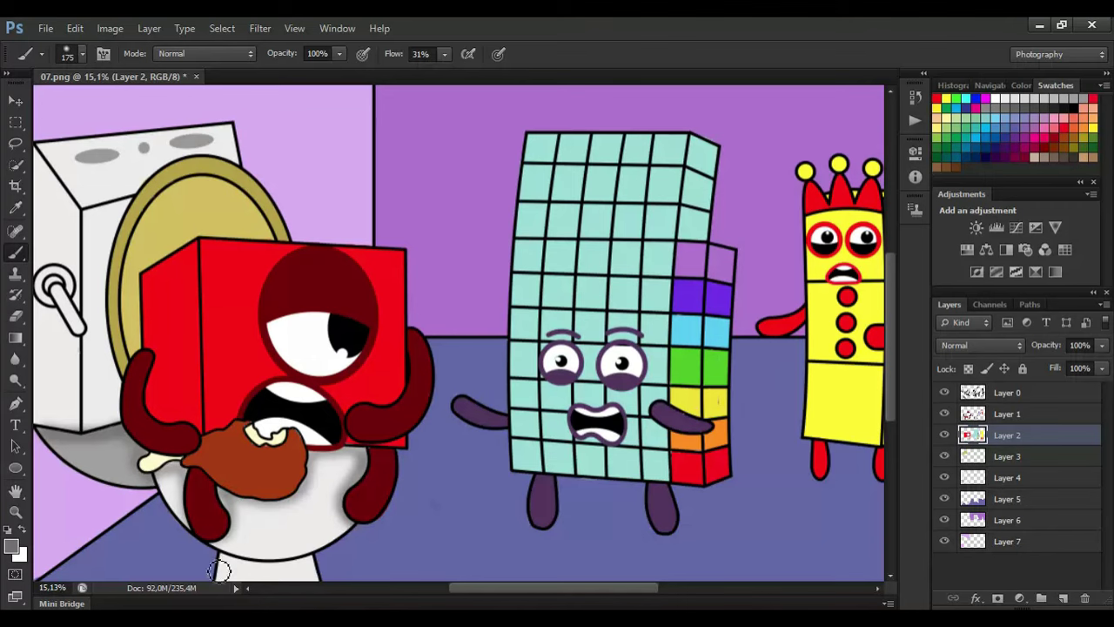
{"action": "mouse_move", "coordinate": [220, 570]}
{"action": "left_mouse_down"}
{"action": "mouse_move", "coordinate": [309, 565]}
{"action": "mouse_move", "coordinate": [235, 565]}
{"action": "left_mouse_up"}
- On Layer 5, sample the floor's blue-violet and set a darker blue as the shading color
{"action": "scroll", "coordinate": [235, 566], "scroll_direction": "down", "scroll_amount": 1}
{"action": "left_click", "coordinate": [1007, 498]}
{"action": "key", "text": "i"}
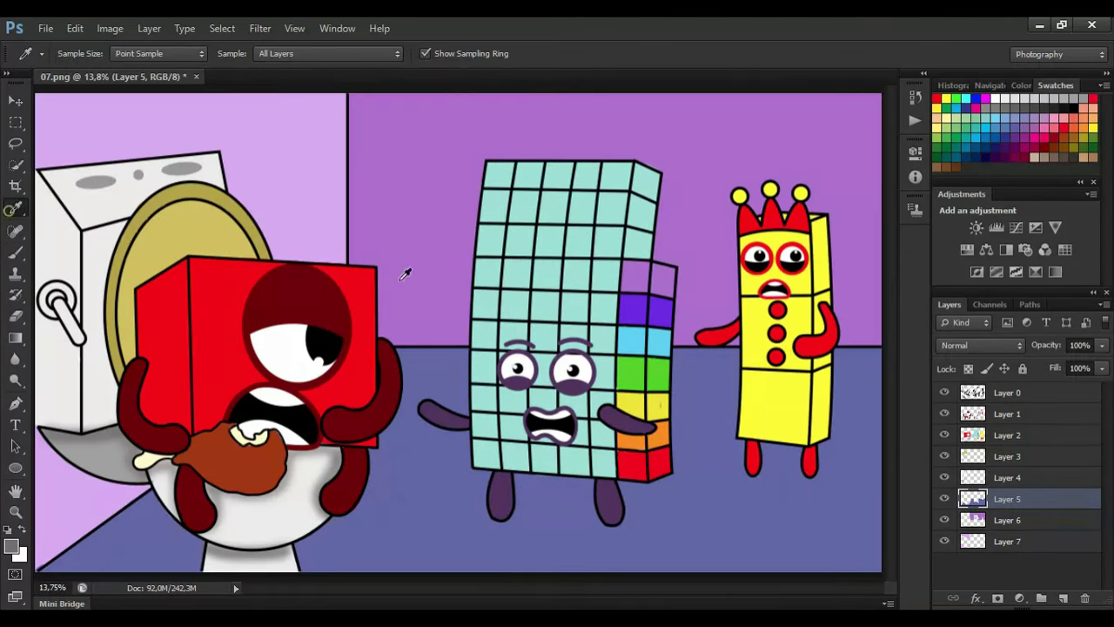
{"action": "left_click", "coordinate": [400, 446]}
{"action": "left_click", "coordinate": [15, 252]}
{"action": "left_click", "coordinate": [11, 545]}
{"action": "left_click", "coordinate": [361, 275]}
{"action": "key", "text": "Return"}
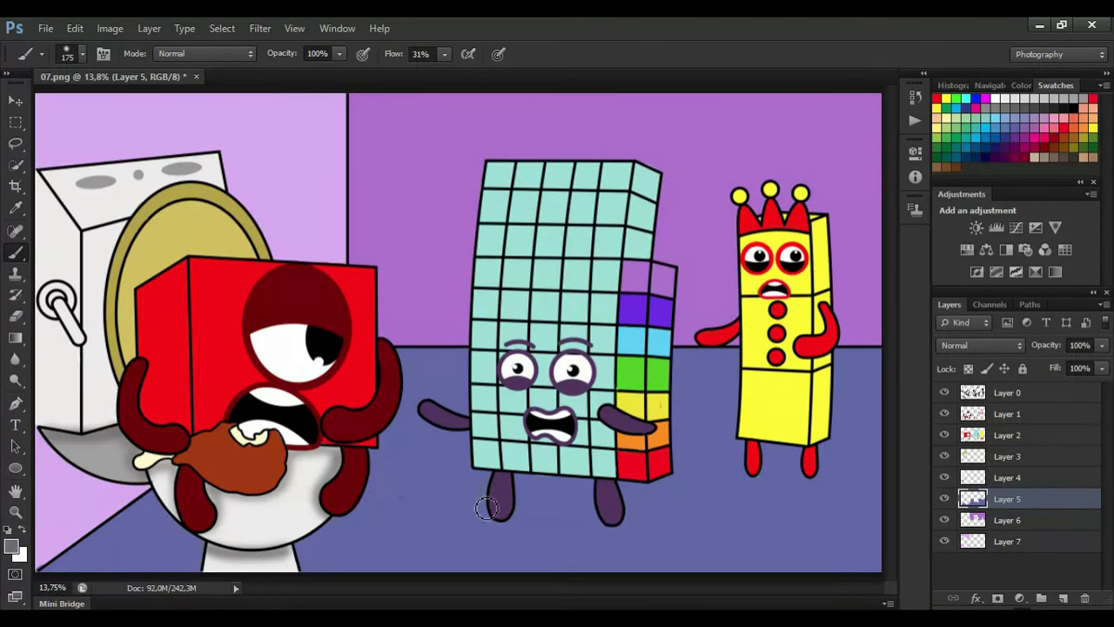
{"action": "key", "text": "i"}
{"action": "left_click", "coordinate": [450, 496]}
{"action": "left_click", "coordinate": [11, 547]}
{"action": "key", "text": "Return"}
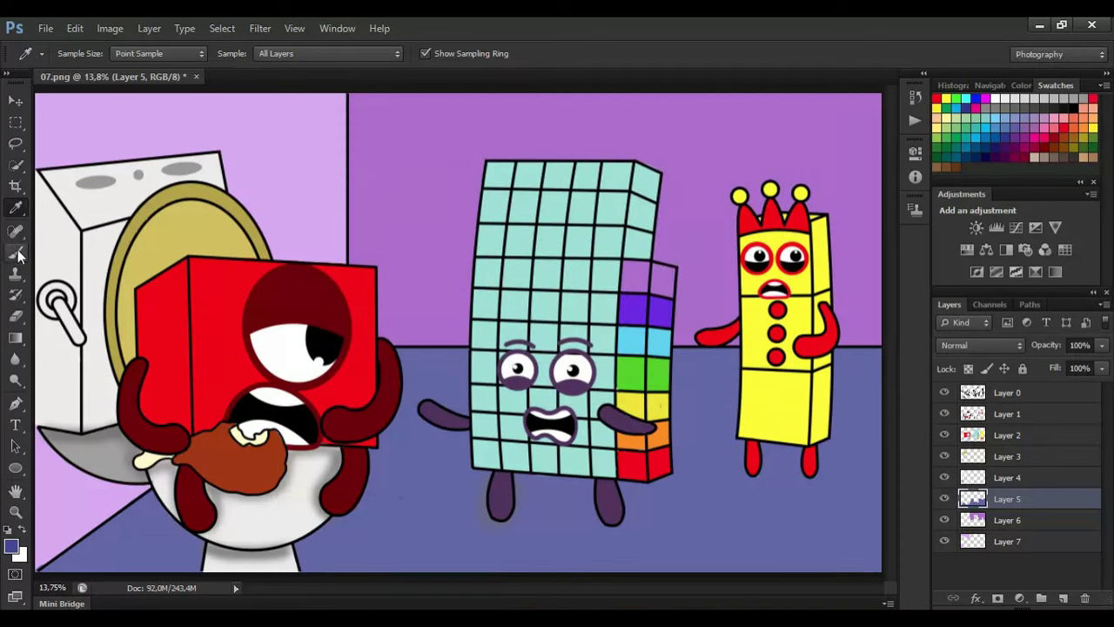
- Brush soft dark blue shadows around the outlines of the gridded and crowned characters
{"action": "key", "text": "b"}
{"action": "left_click_drag", "start_coordinate": [498, 527], "coordinate": [604, 518]}
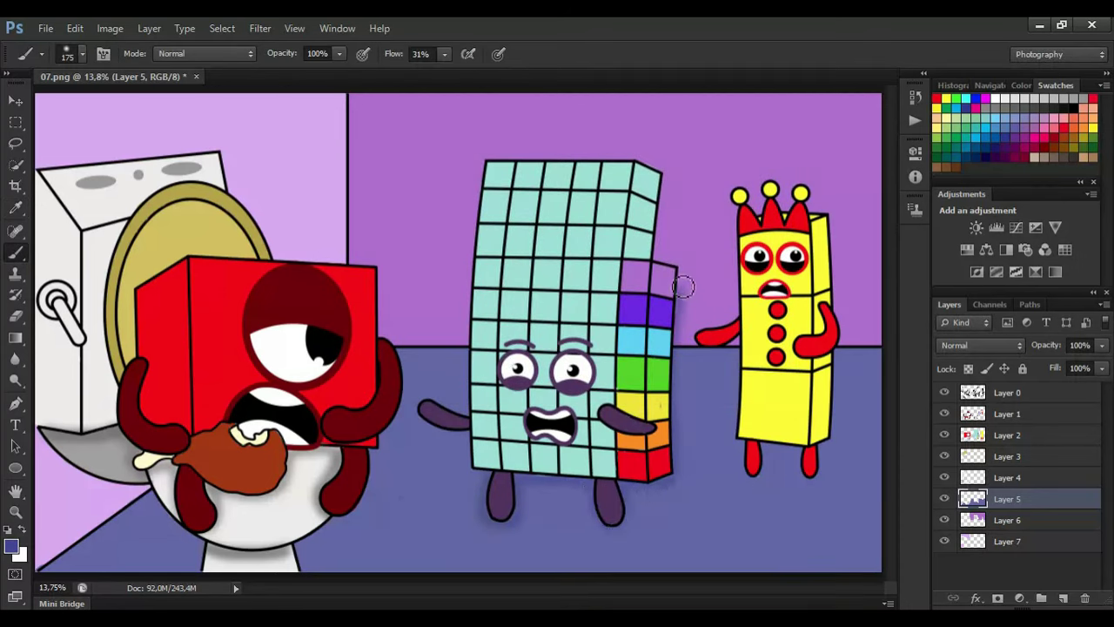
{"action": "left_click_drag", "start_coordinate": [683, 287], "coordinate": [663, 197]}
{"action": "left_click_drag", "start_coordinate": [462, 416], "coordinate": [462, 362]}
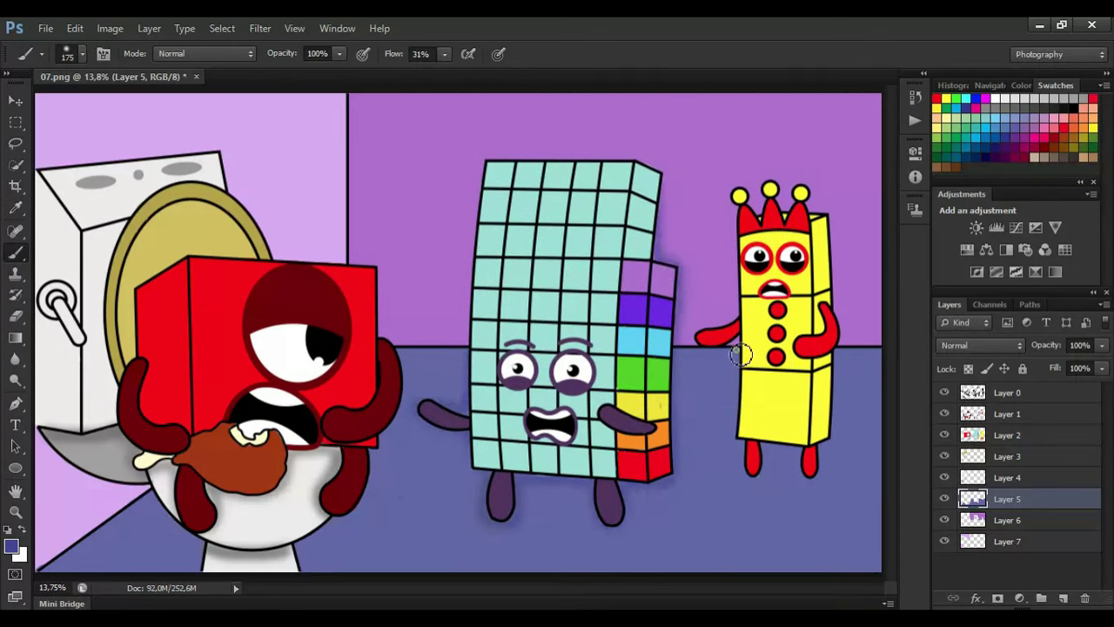
{"action": "left_click_drag", "start_coordinate": [810, 481], "coordinate": [837, 348]}
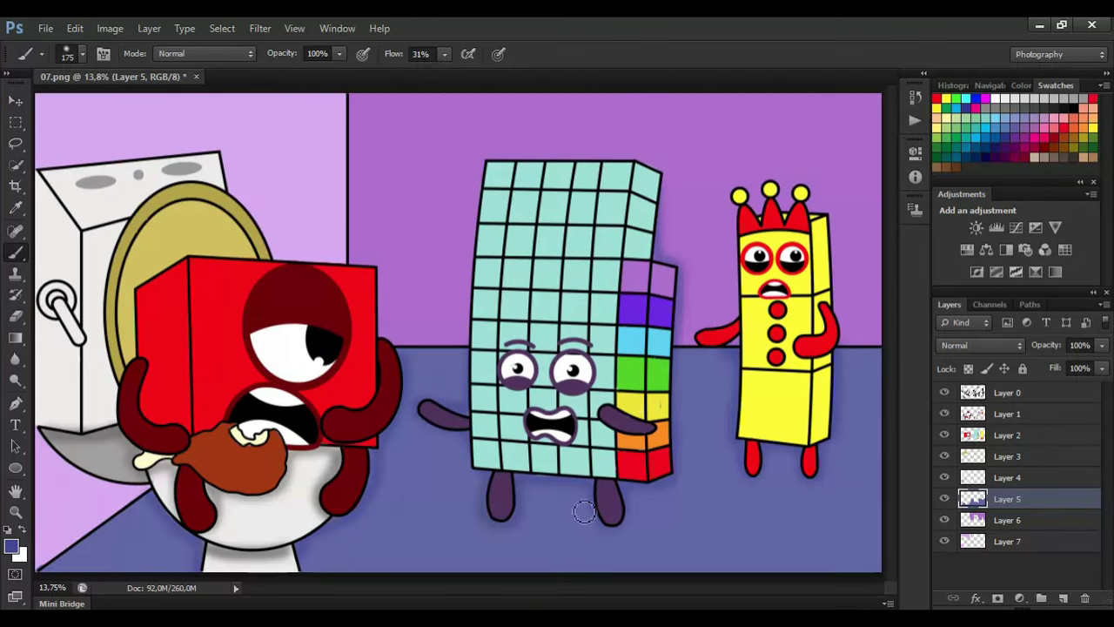
- Darken the floor's outer edges and deepen the shadows beneath both standing characters' feet with the soft blue brush
{"action": "left_click_drag", "start_coordinate": [870, 568], "coordinate": [48, 559]}
{"action": "mouse_move", "coordinate": [873, 365]}
{"action": "left_mouse_down"}
{"action": "mouse_move", "coordinate": [855, 482]}
{"action": "mouse_move", "coordinate": [870, 550]}
{"action": "left_mouse_up"}
{"action": "left_click_drag", "start_coordinate": [629, 521], "coordinate": [600, 528]}
{"action": "left_click_drag", "start_coordinate": [534, 518], "coordinate": [500, 527]}
{"action": "left_click_drag", "start_coordinate": [734, 475], "coordinate": [820, 486]}
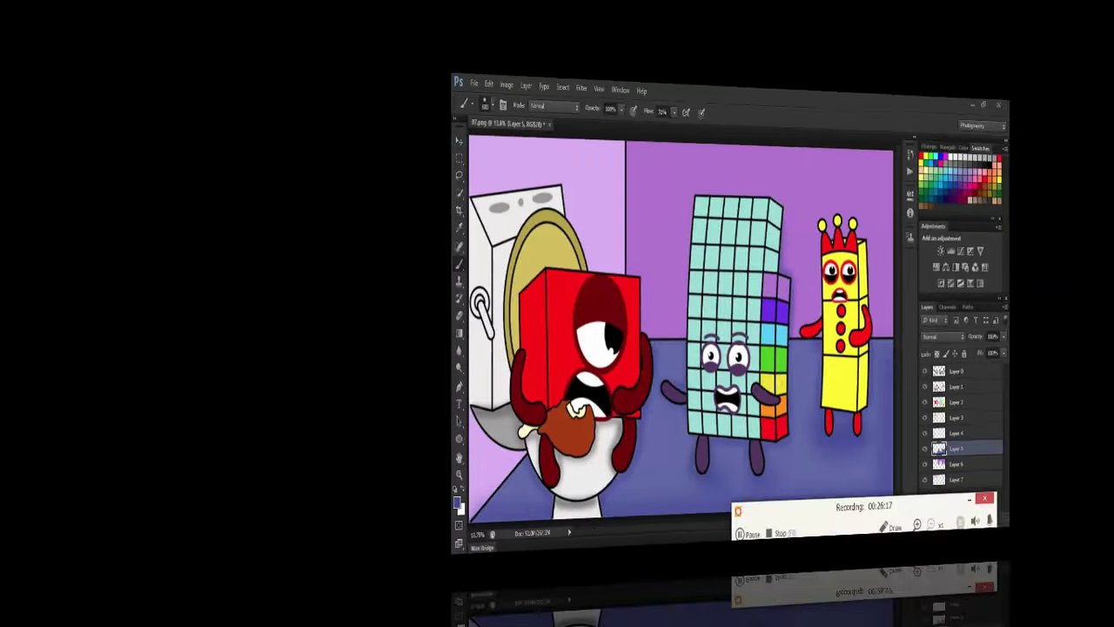